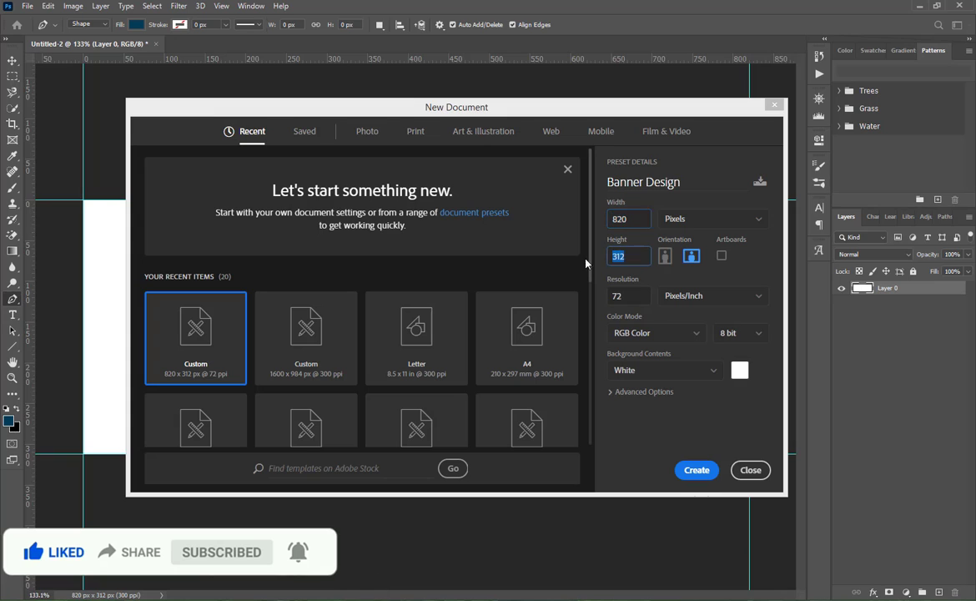
click(611, 298)
click(674, 338)
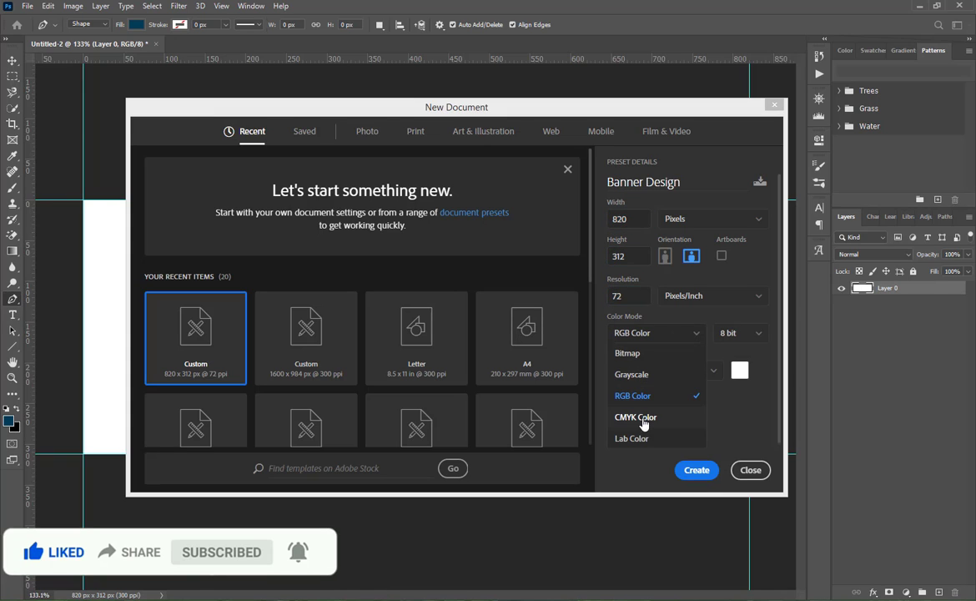
click(645, 402)
click(687, 182)
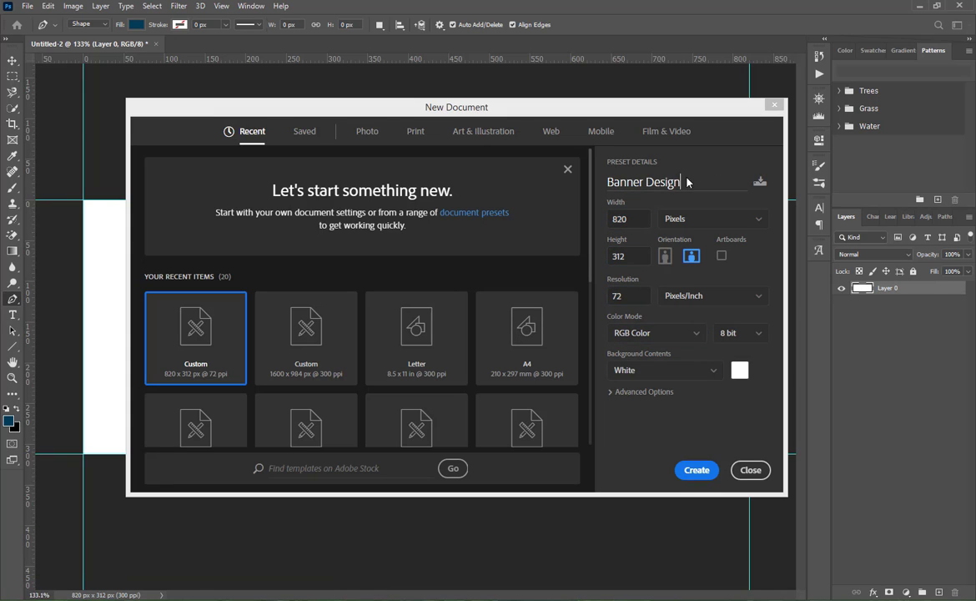
click(692, 221)
click(680, 239)
click(751, 473)
Draw a closed Pen shape about 615 by 312 px over the canvas's right part, with a curved left side between the upper and lower edges.
click(330, 262)
drag(405, 392, 496, 438)
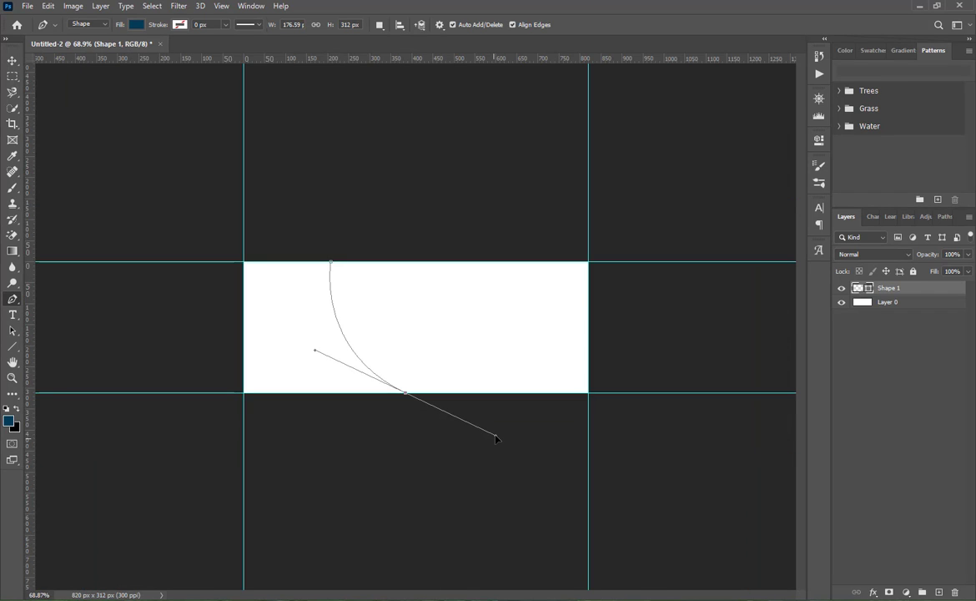
alt+click(405, 393)
click(588, 392)
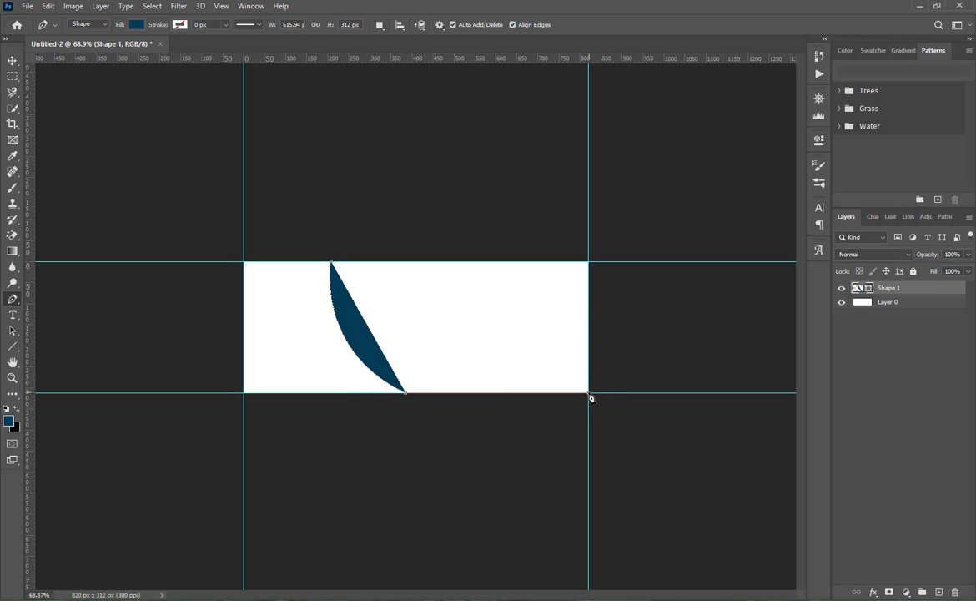
click(590, 262)
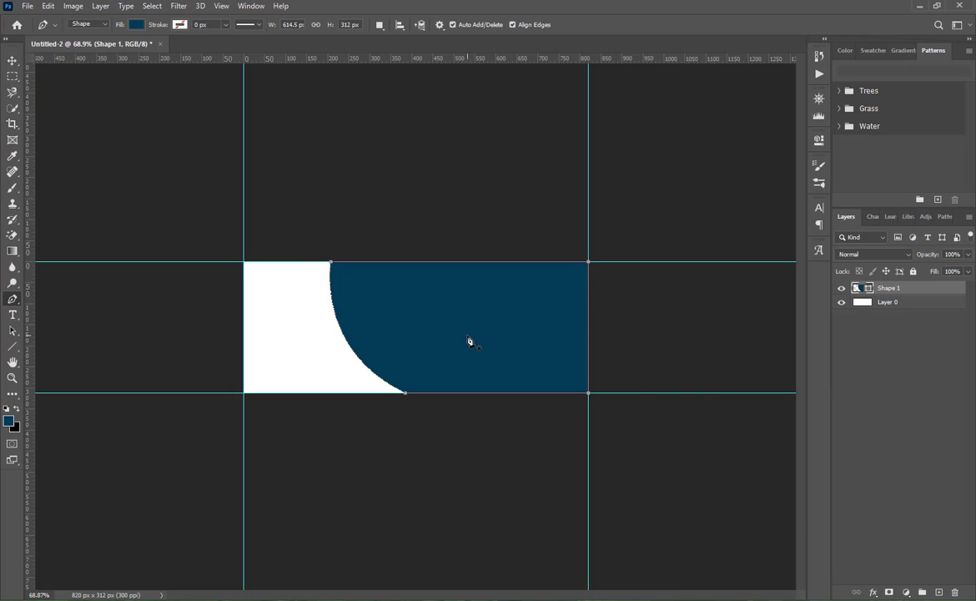
Change the curved shape's fill colour to orange ff8a00.
scroll(703, 388, up, 6)
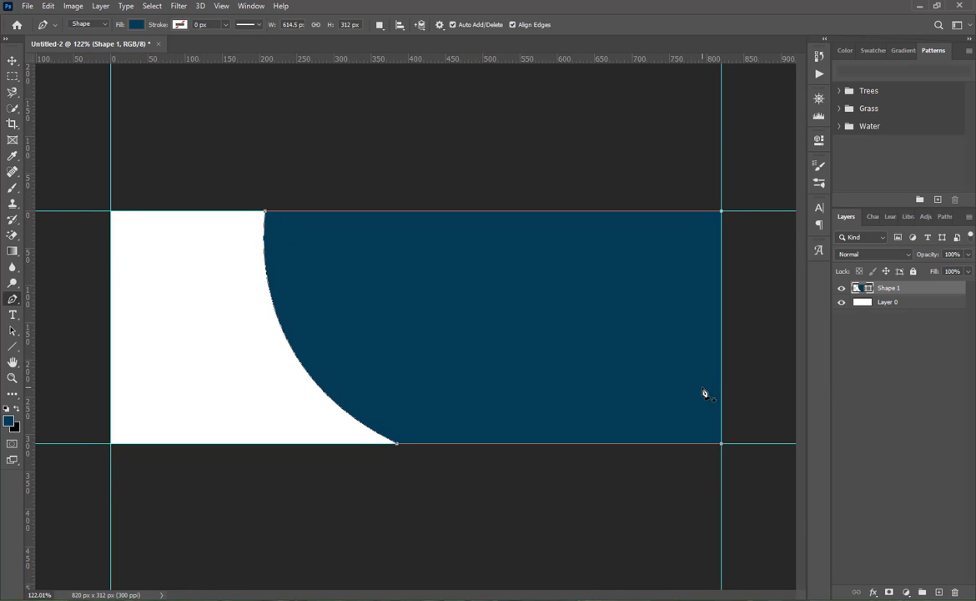
scroll(703, 393, up, 1)
double_click(870, 291)
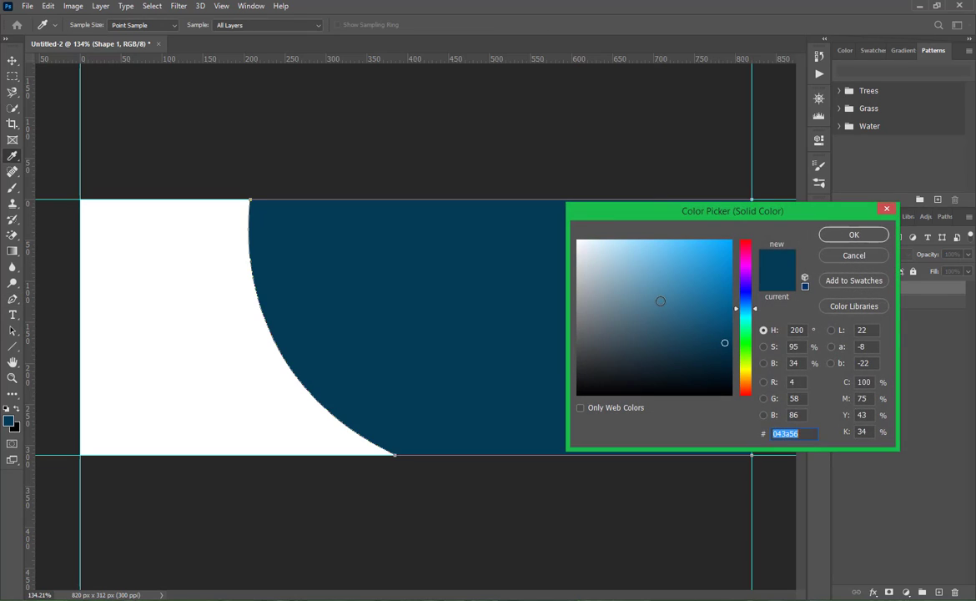
drag(601, 337, 577, 351)
click(741, 290)
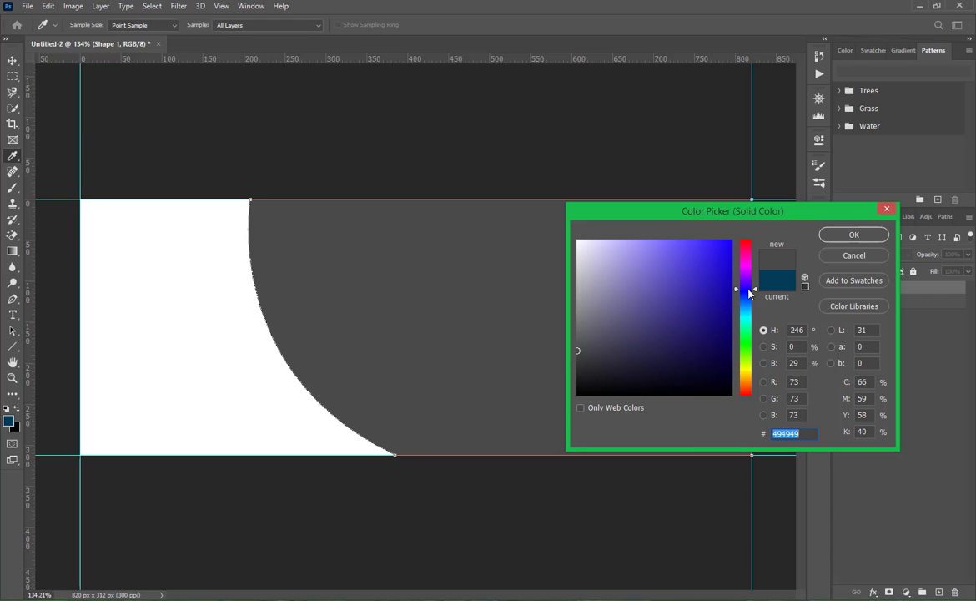
drag(672, 254, 676, 352)
click(744, 376)
drag(745, 375, 742, 367)
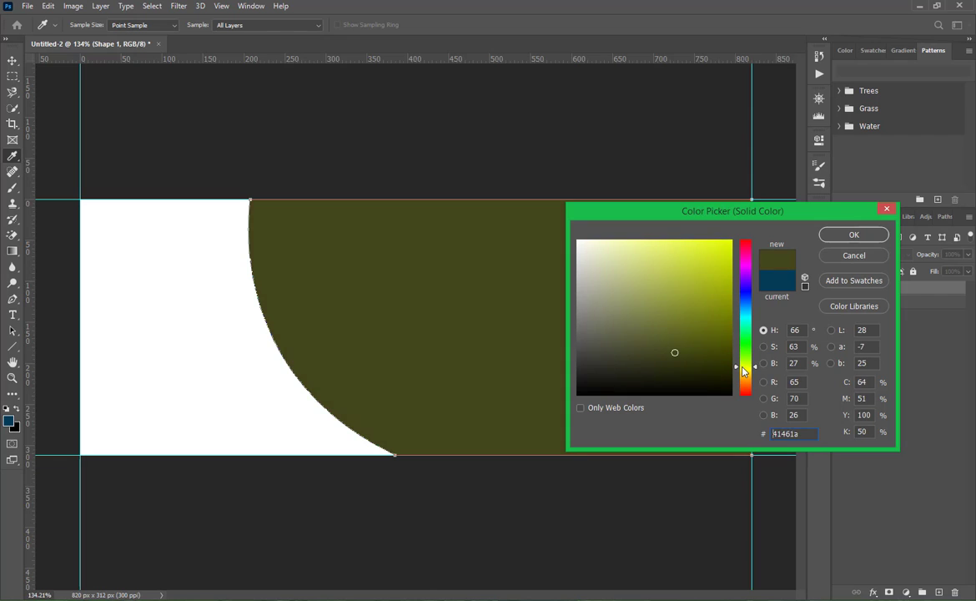
drag(697, 311, 738, 239)
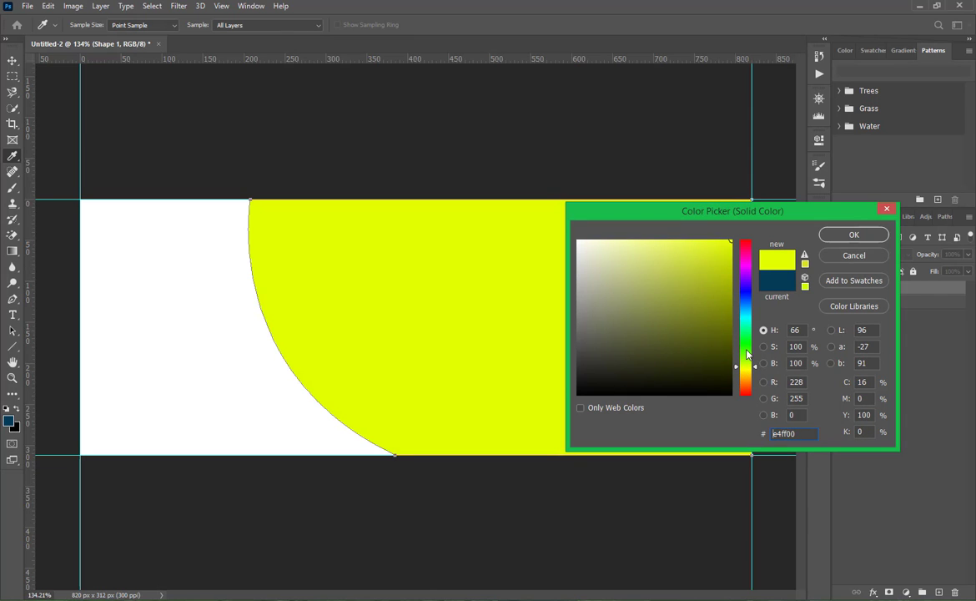
drag(747, 355, 747, 385)
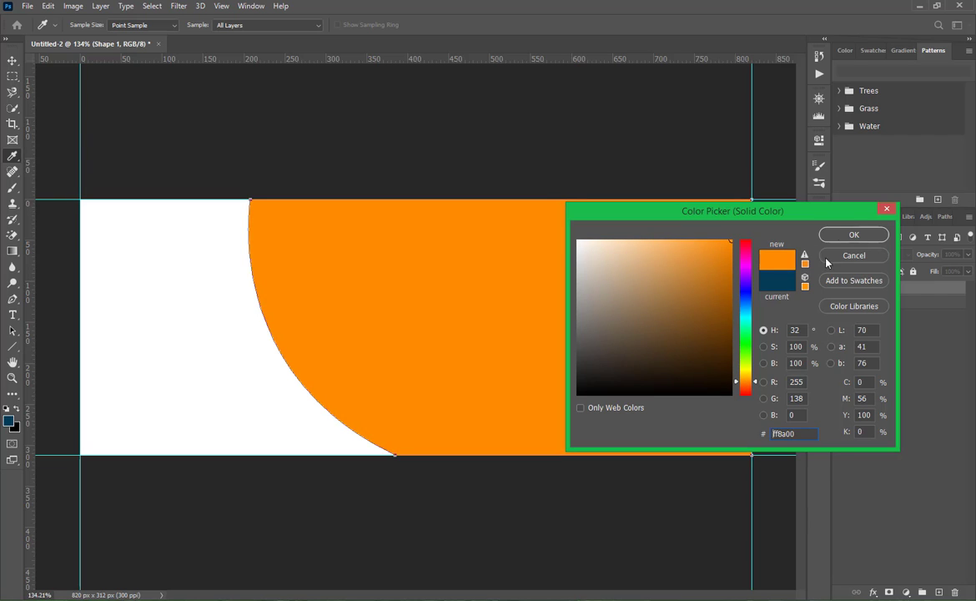
click(853, 234)
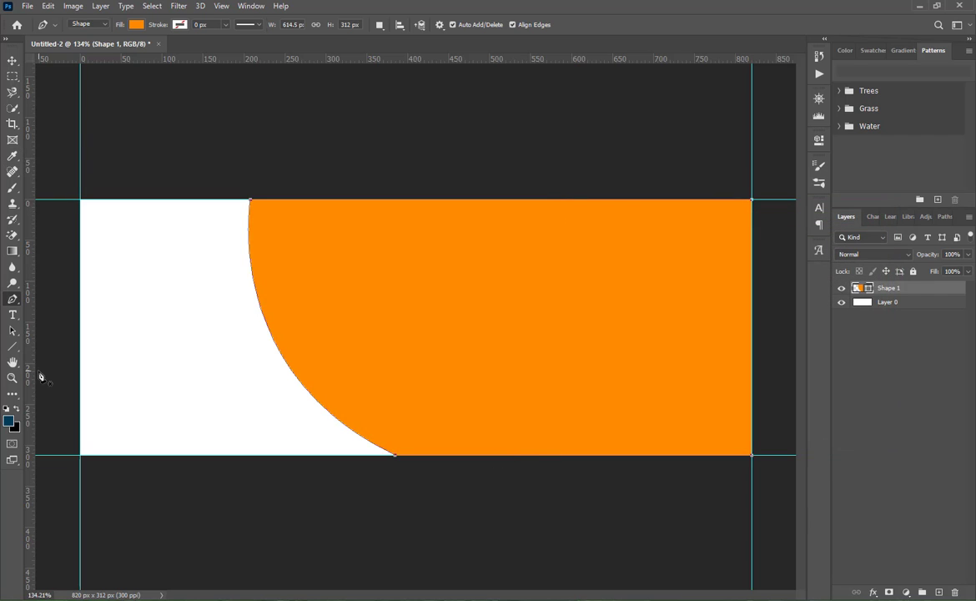
Duplicate the orange shape slightly to the right and fill the copy with black 000000, leaving an orange strip along the curve.
click(12, 61)
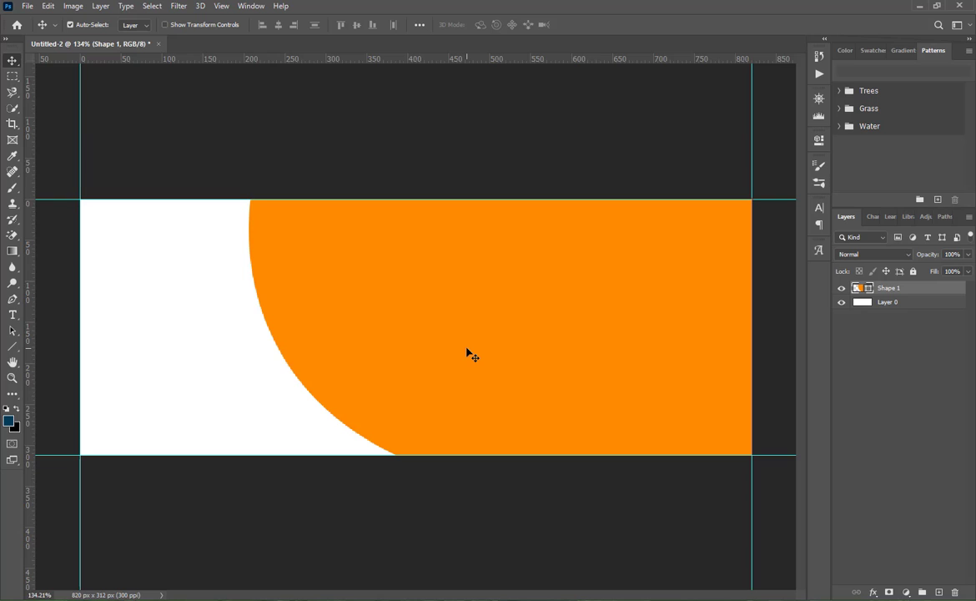
drag(466, 351, 494, 350)
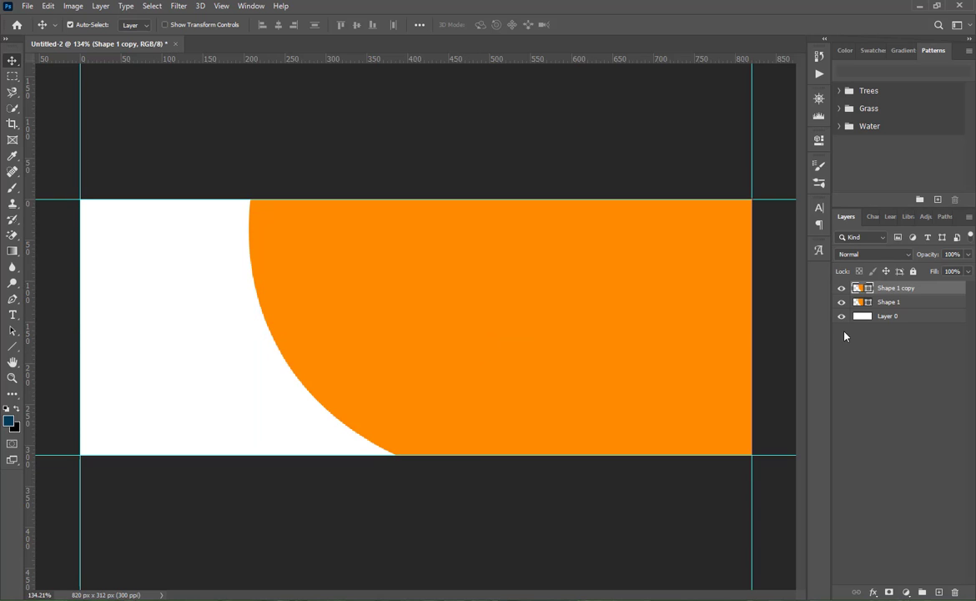
double_click(868, 291)
drag(615, 345, 564, 410)
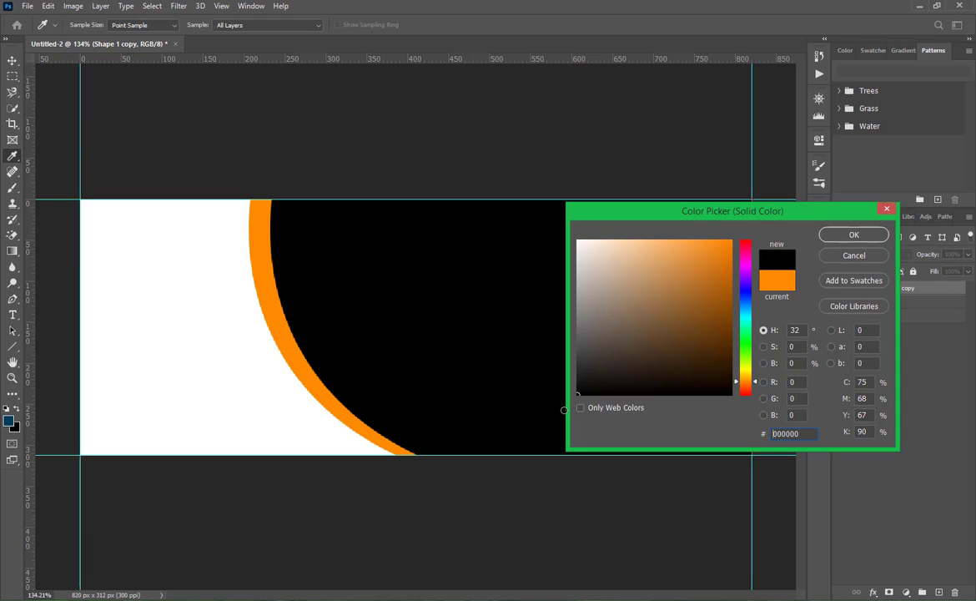
click(867, 237)
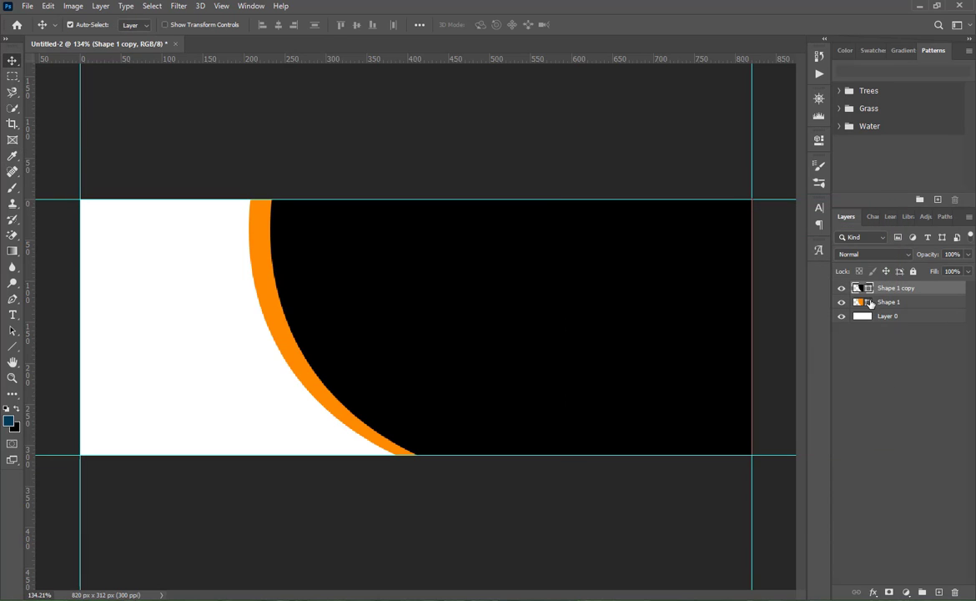
Duplicate the black shape as an orange copy and distort it to leave a black band that widens from the upper corner to the lower edge.
drag(477, 318, 521, 316)
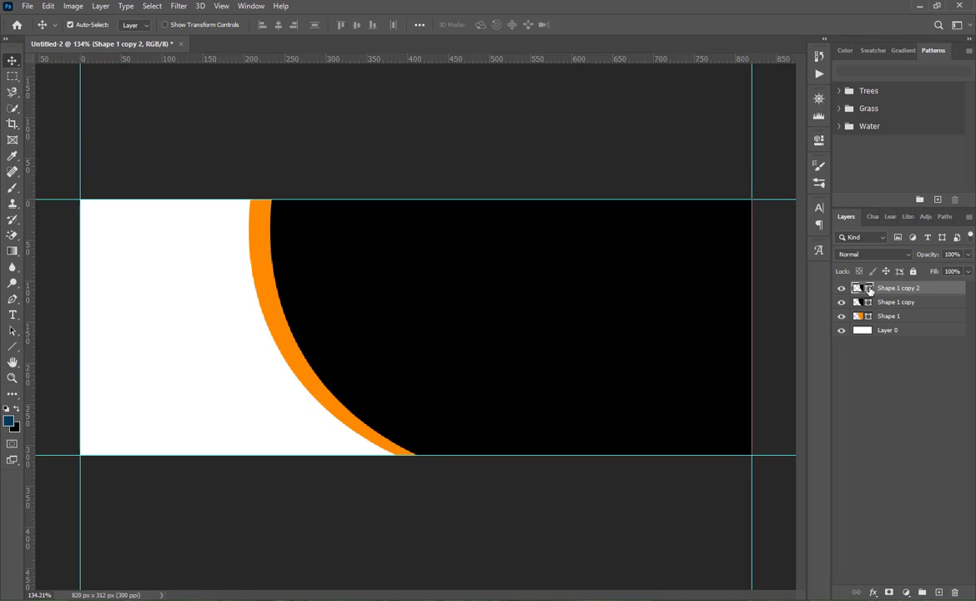
double_click(870, 289)
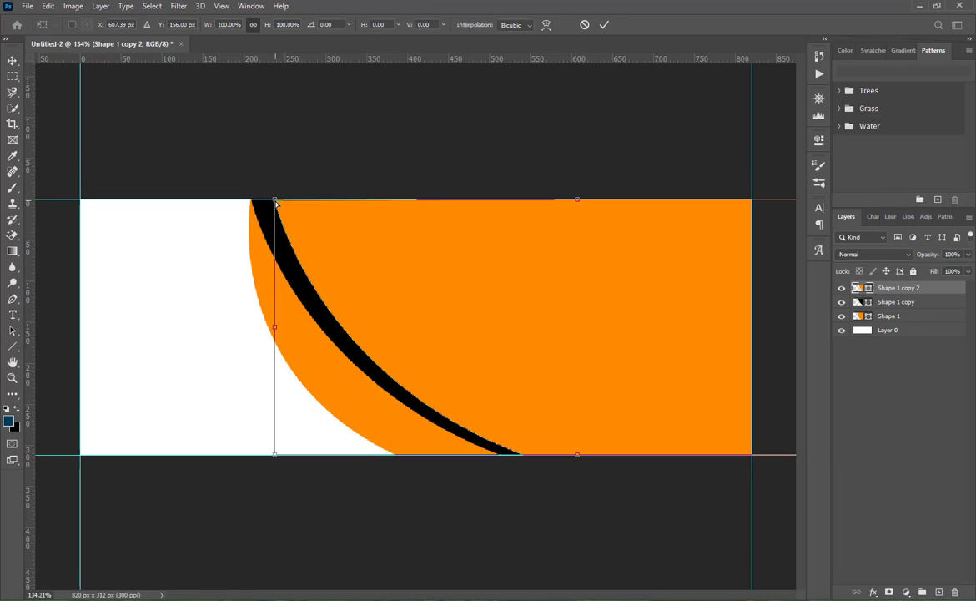
drag(274, 201, 254, 202)
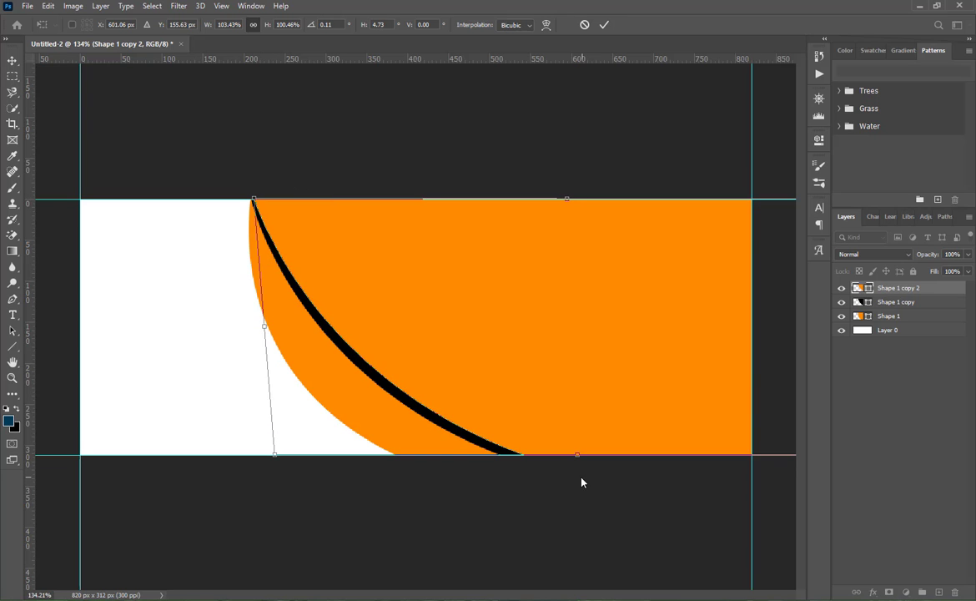
drag(580, 457, 708, 455)
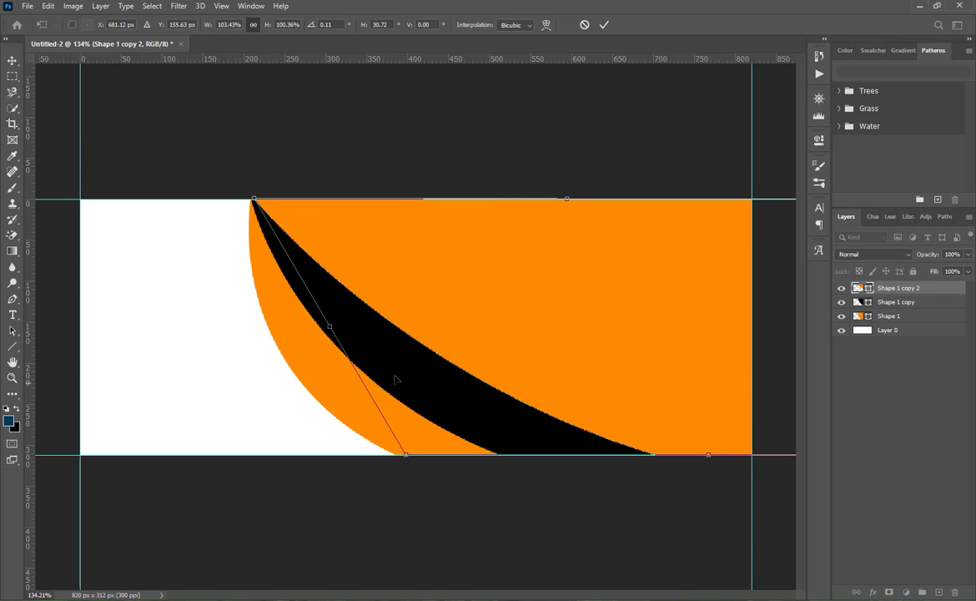
drag(330, 332, 327, 330)
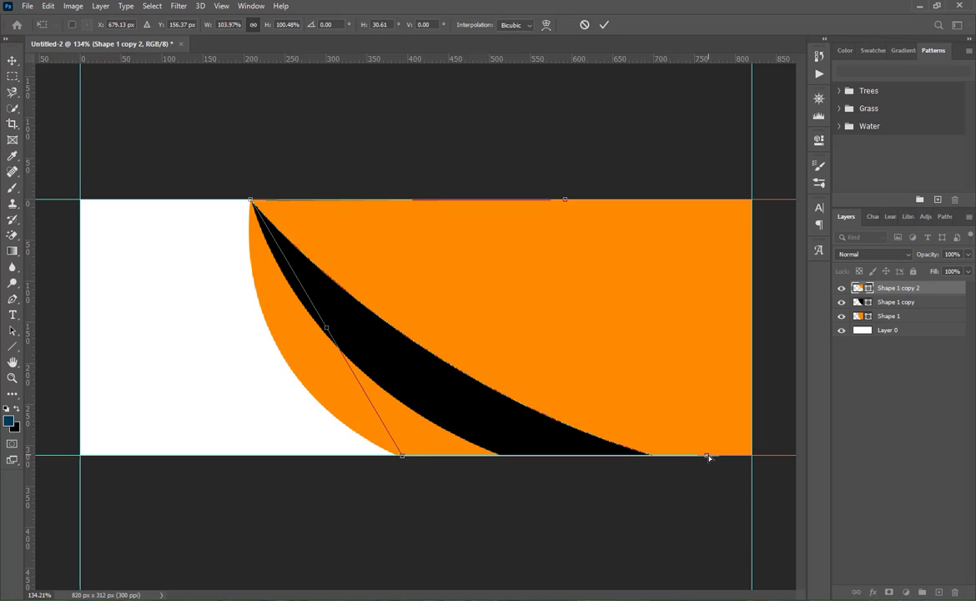
drag(709, 458, 688, 457)
click(605, 25)
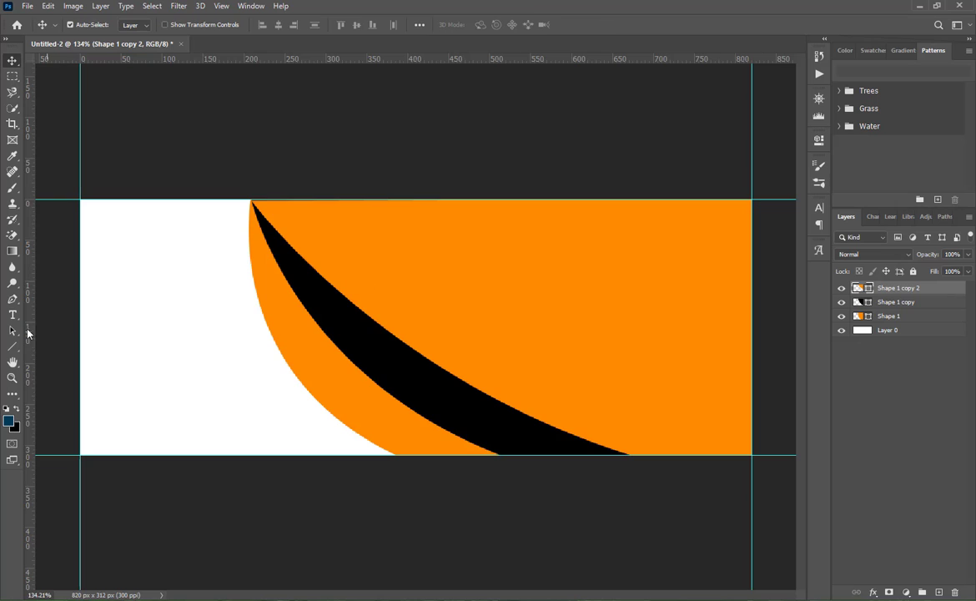
Draw a closed Pen shape, about 679 by 337 px, curving down from the black band's tip and up to the canvas's upper-right corner.
click(13, 300)
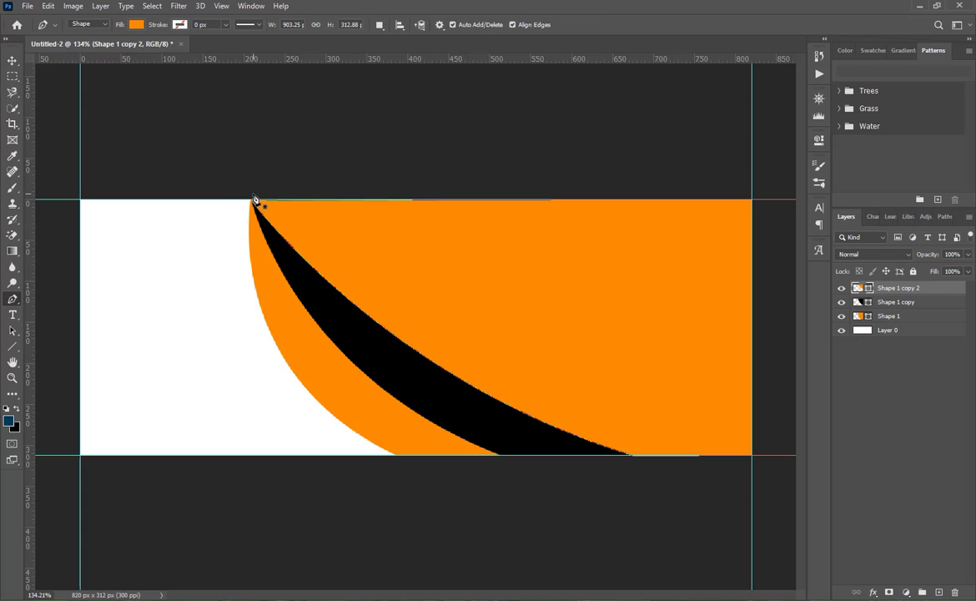
scroll(442, 288, down, 3)
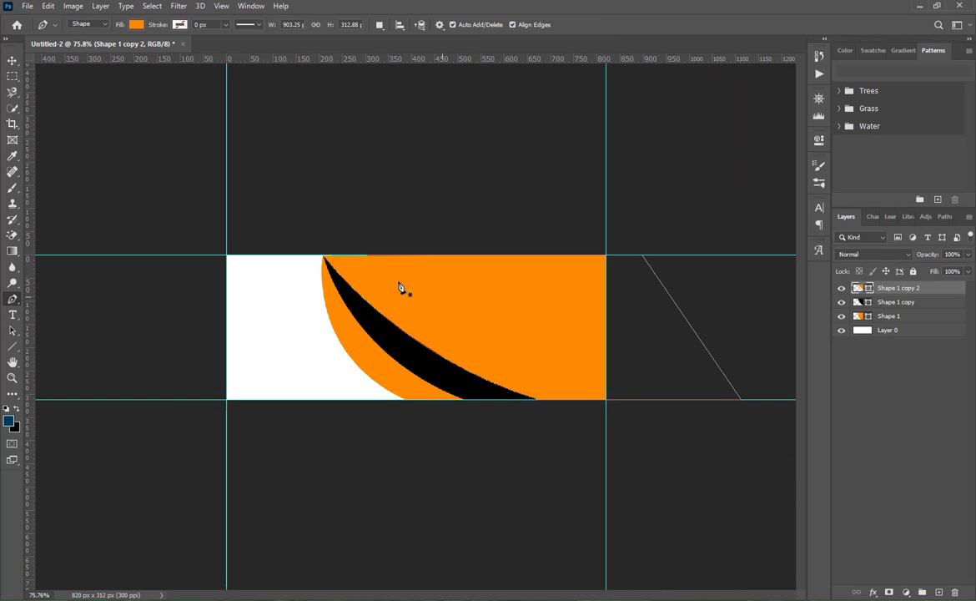
click(325, 257)
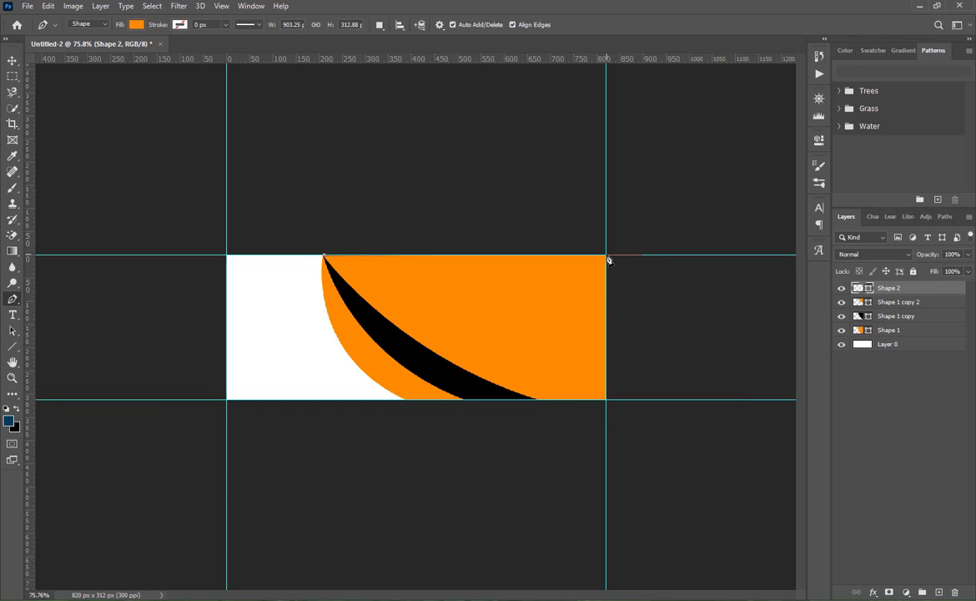
drag(607, 255, 758, 80)
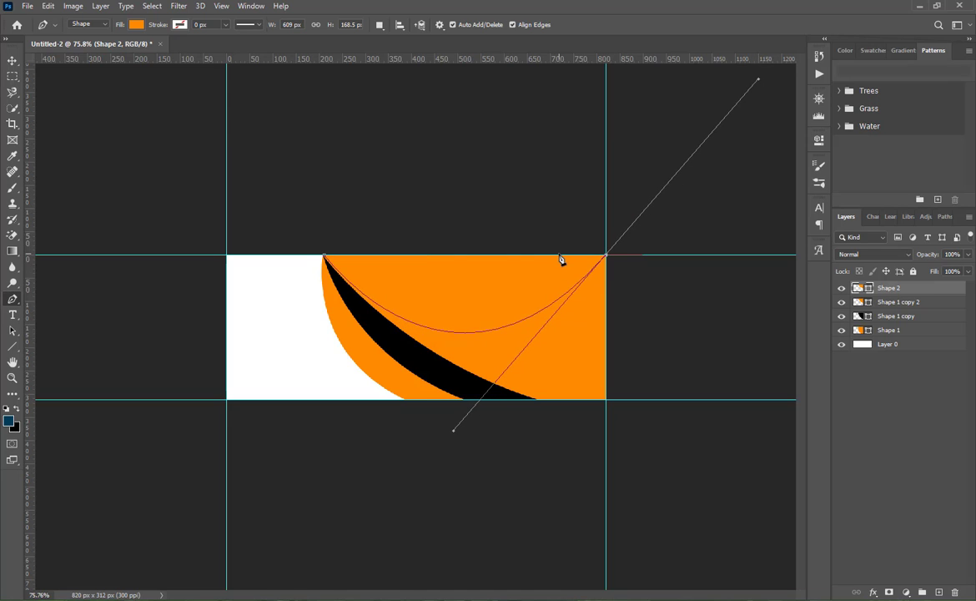
click(325, 260)
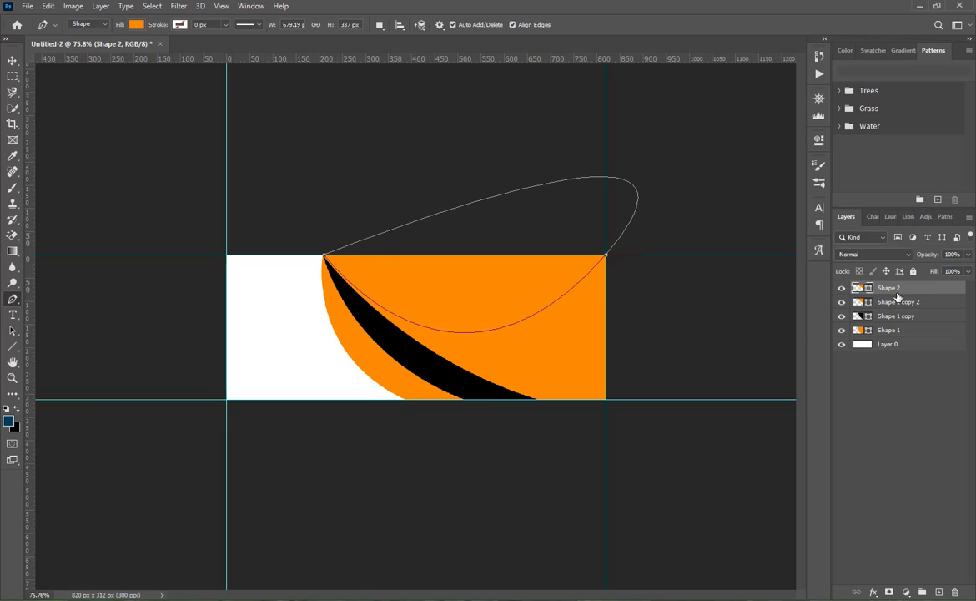
Set the new bowl-shaped layer's fill colour to yellow-orange ffb400.
double_click(868, 290)
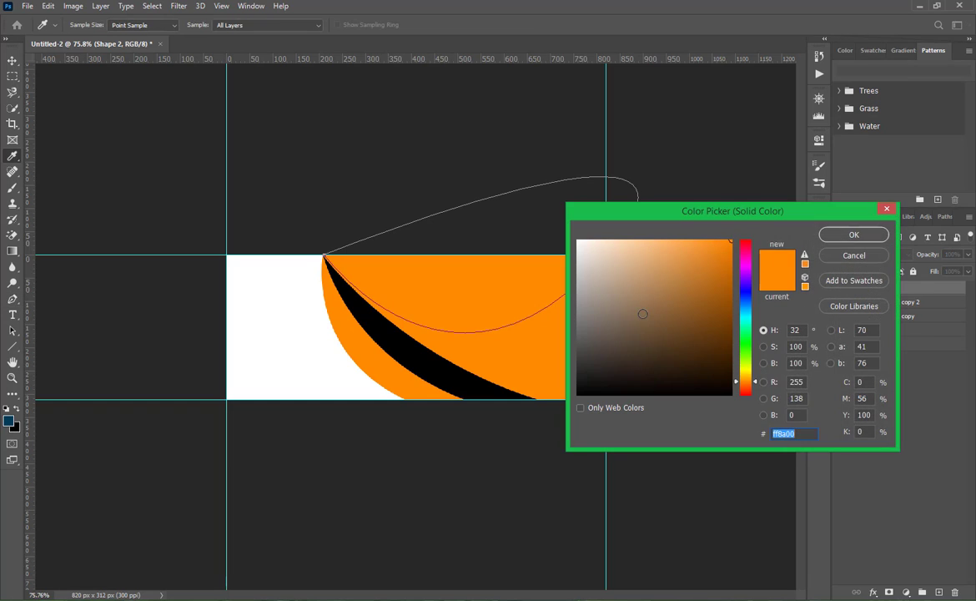
mouse_move(656, 306)
mouse_down()
mouse_move(699, 258)
mouse_move(606, 328)
mouse_move(579, 366)
mouse_move(577, 344)
mouse_move(667, 285)
mouse_move(651, 259)
mouse_move(741, 241)
mouse_up()
mouse_move(745, 384)
mouse_down()
mouse_move(746, 361)
mouse_move(745, 377)
mouse_up()
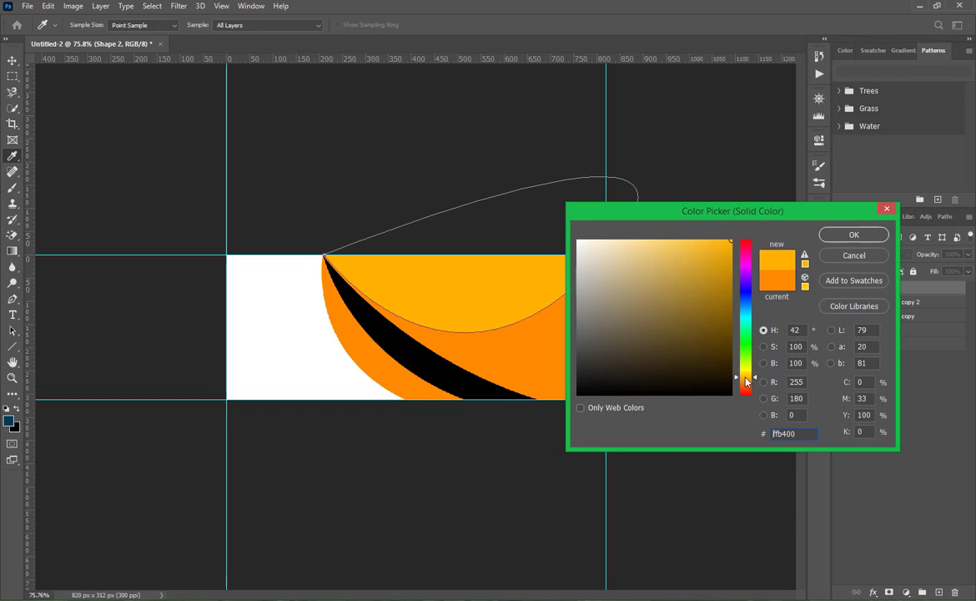
click(854, 235)
Duplicate the yellow-orange bowl shape in orange and shift the copy up and left, leaving a curved band that widens toward the upper-right corner.
key(ctrl+j)
key(ctrl+0)
key(v)
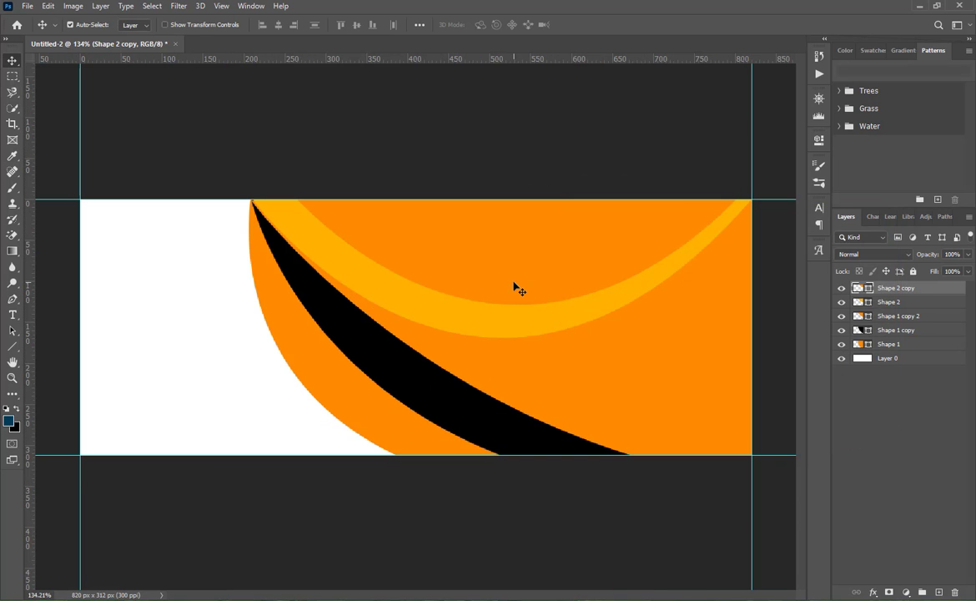
drag(534, 268, 476, 259)
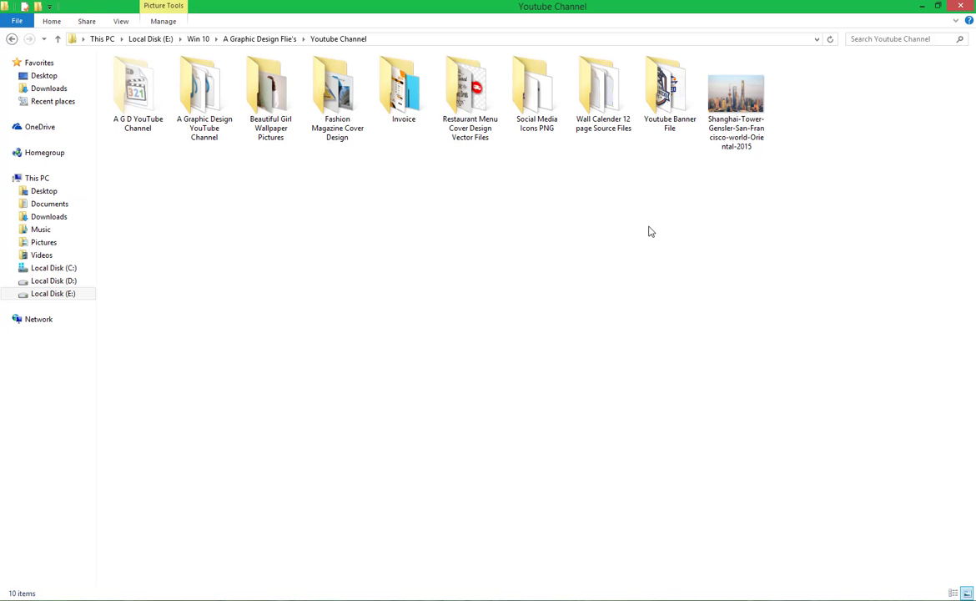
Place the Shanghai-Tower-Gensler-San-Francisco-world-Oriental-2015 photo flush with the canvas's left edge and move its layer directly above Layer 0.
drag(724, 84, 233, 364)
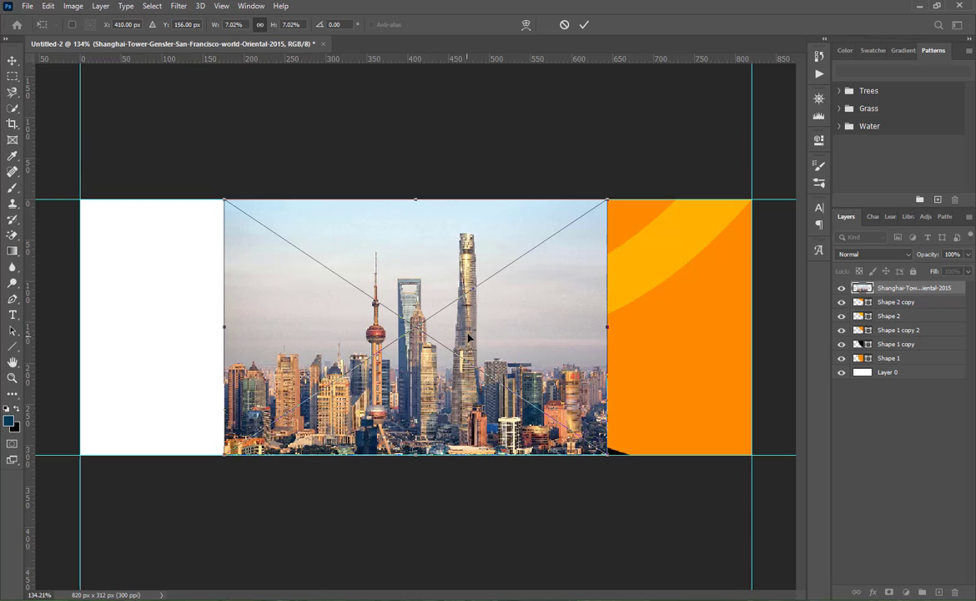
drag(469, 336, 324, 337)
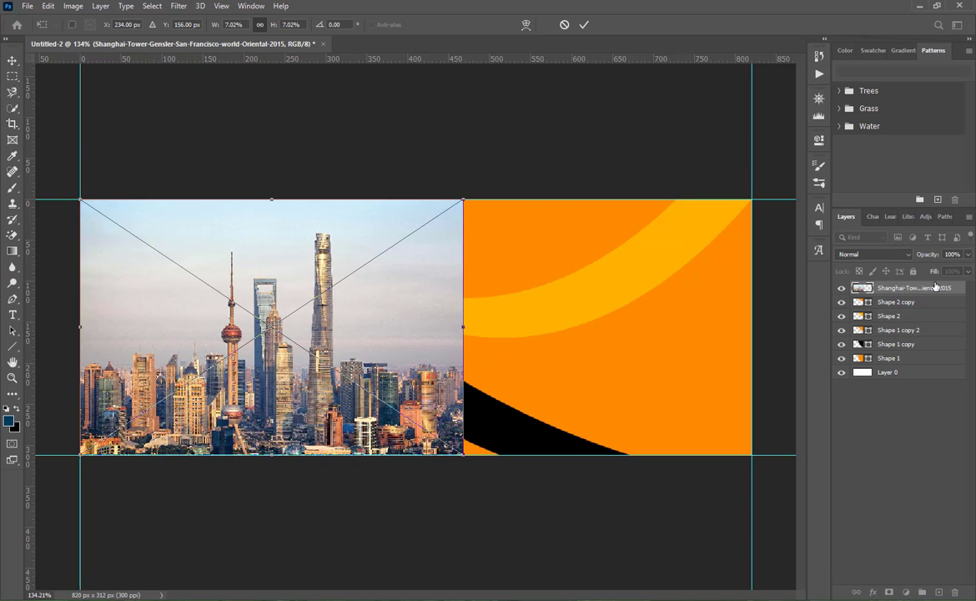
drag(907, 294, 907, 363)
Shift the skyline photo left and scale it to about 8.02%, filling the whole area beside the orange curve.
drag(201, 306, 143, 339)
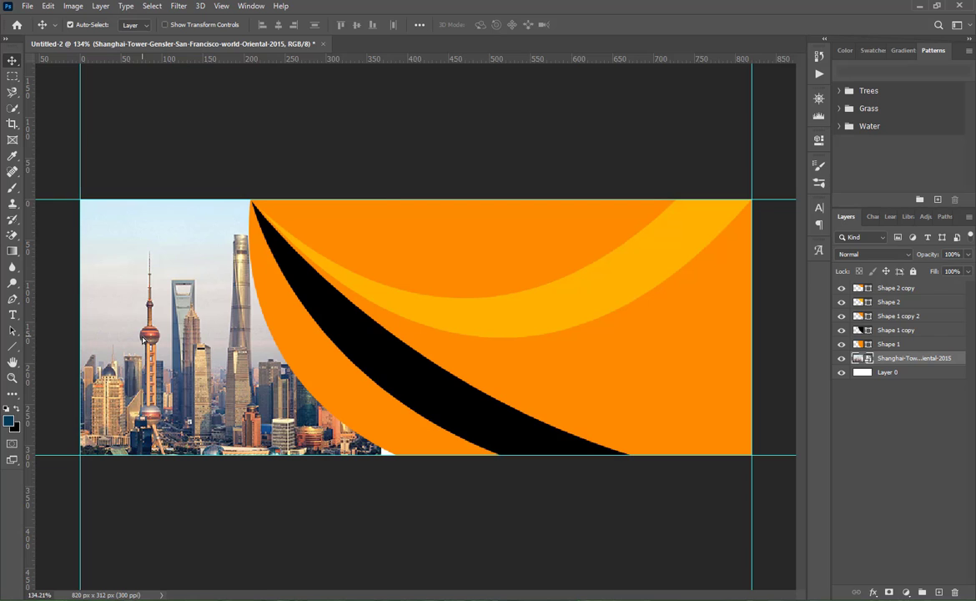
key(ctrl+t)
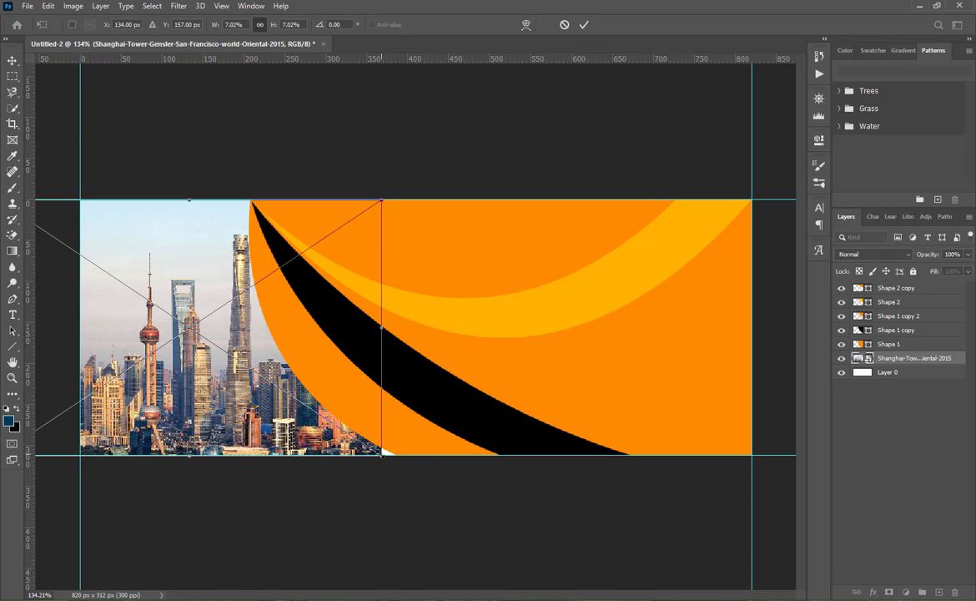
drag(381, 455, 397, 465)
mouse_move(278, 402)
mouse_down()
mouse_move(263, 403)
mouse_move(275, 409)
mouse_up()
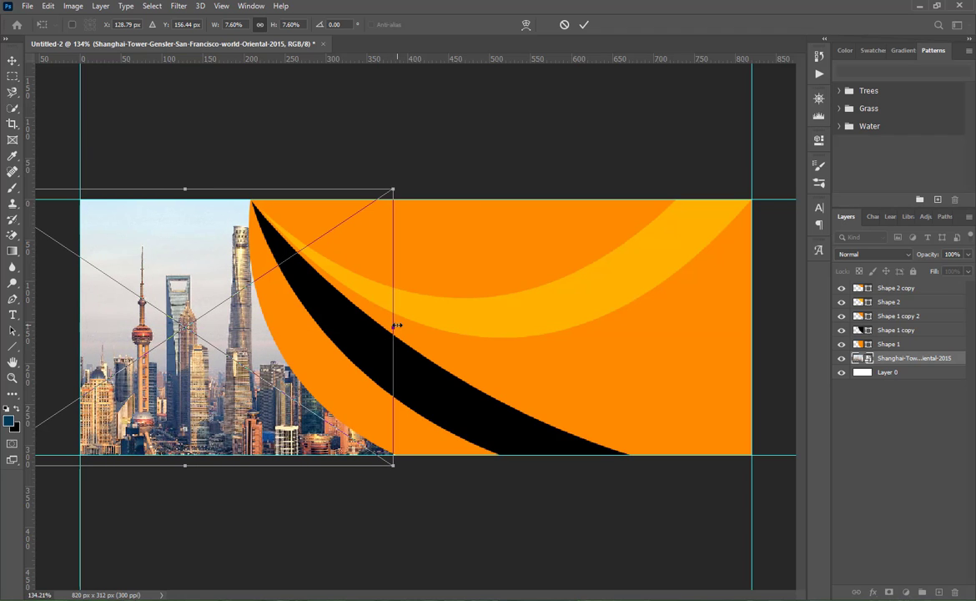
drag(398, 325, 419, 327)
drag(265, 352, 244, 362)
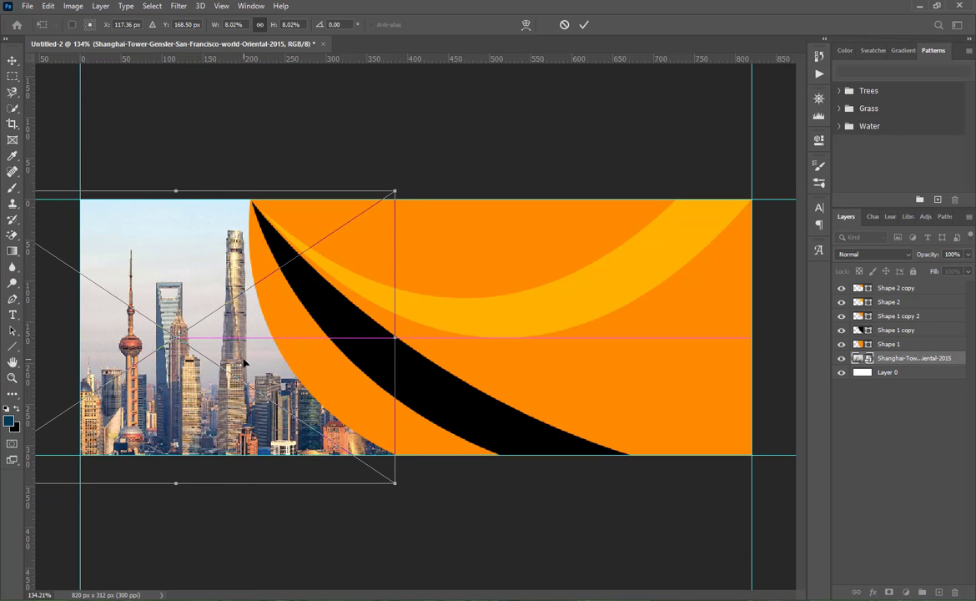
click(584, 24)
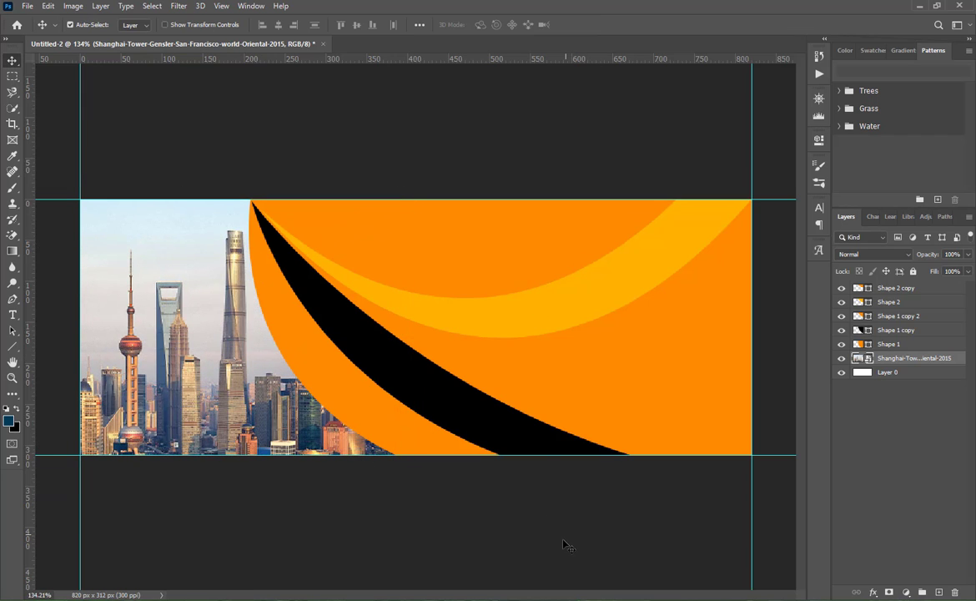
Distort the yellow-orange bowl shape, stretching its lower-right corner outward past the canvas and down to the lower guide.
click(515, 240)
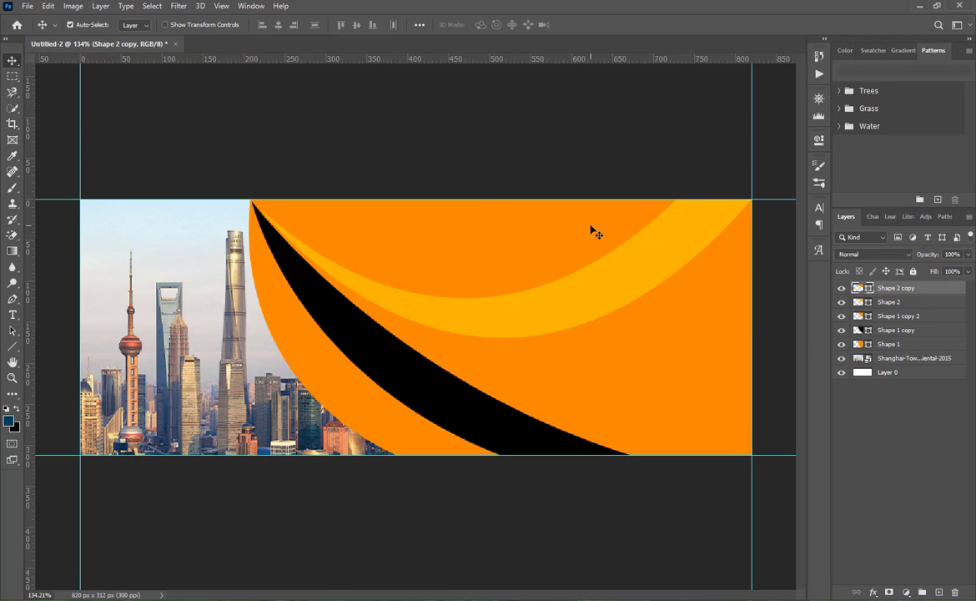
drag(637, 288, 649, 264)
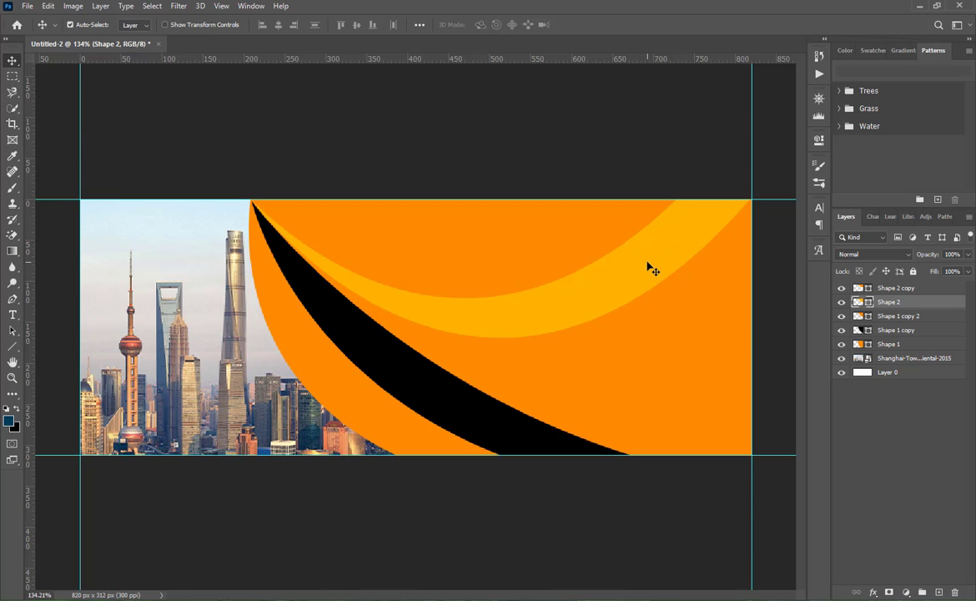
key(ctrl+t)
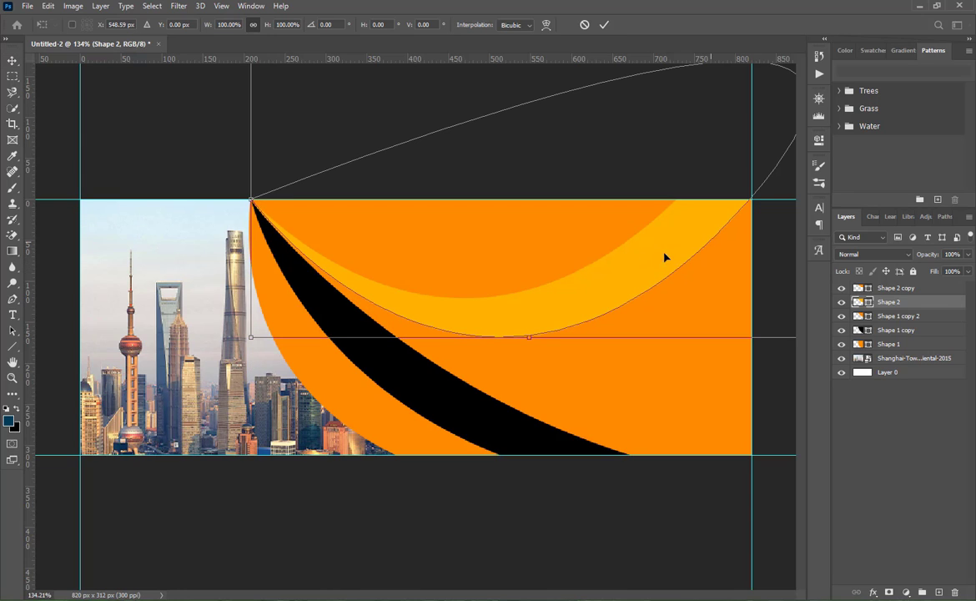
right_click(558, 211)
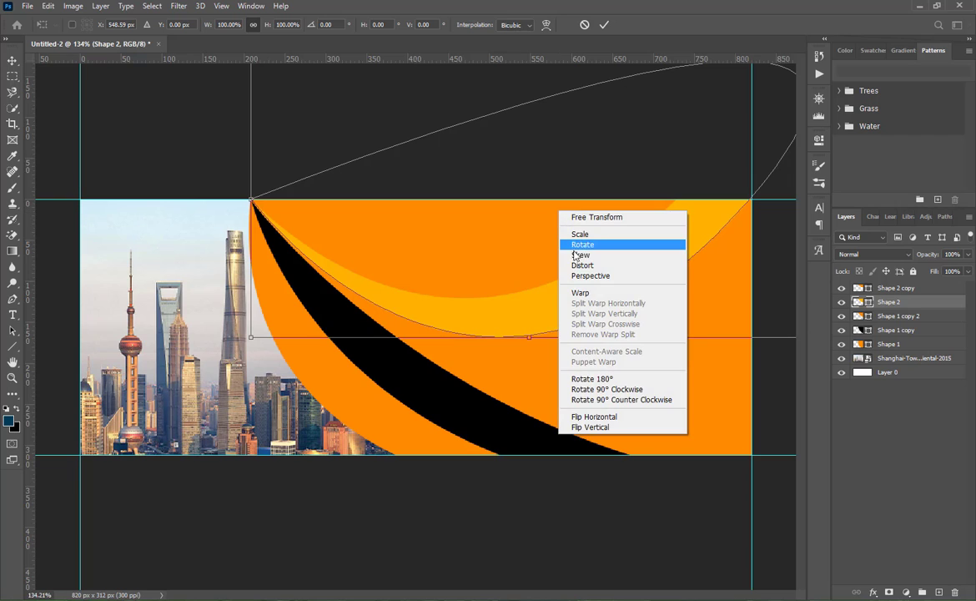
click(577, 265)
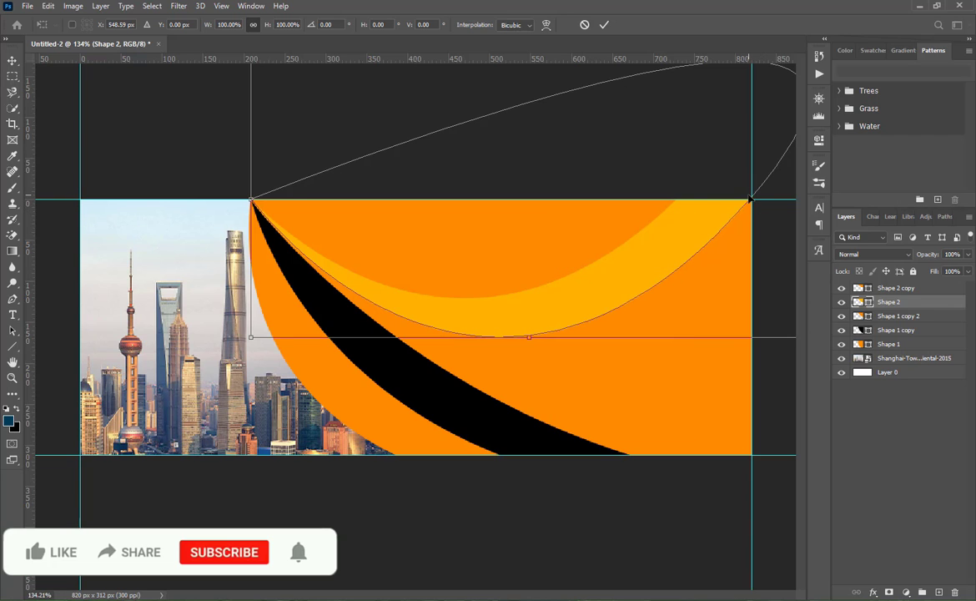
mouse_move(757, 197)
mouse_down()
mouse_move(763, 217)
mouse_move(757, 197)
mouse_up()
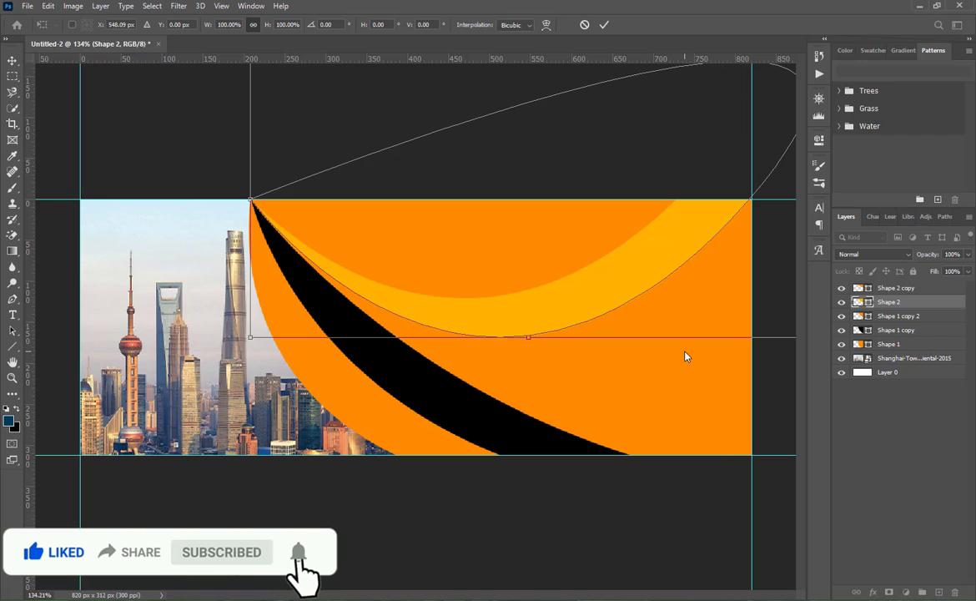
scroll(686, 356, down, 4)
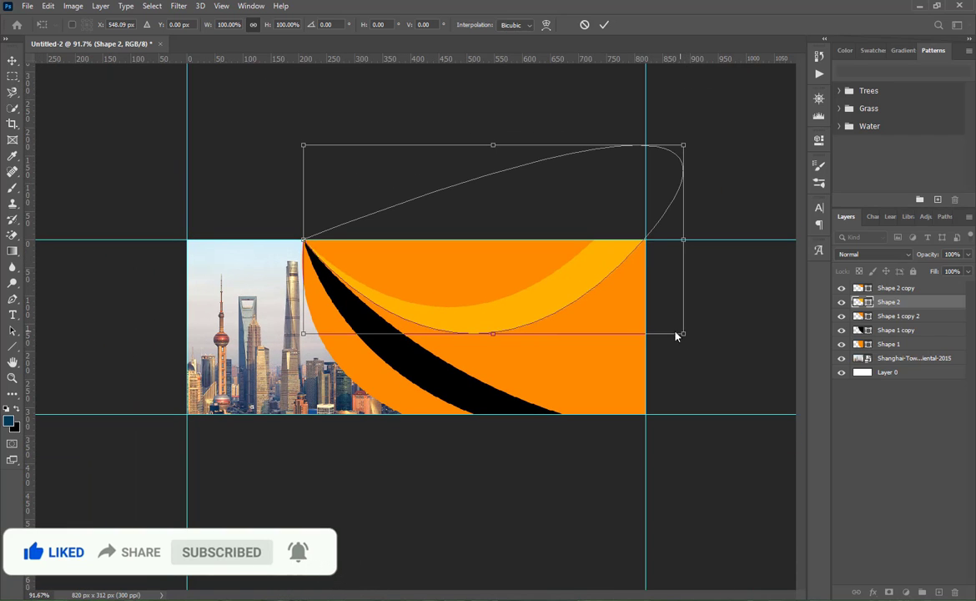
drag(684, 337, 754, 413)
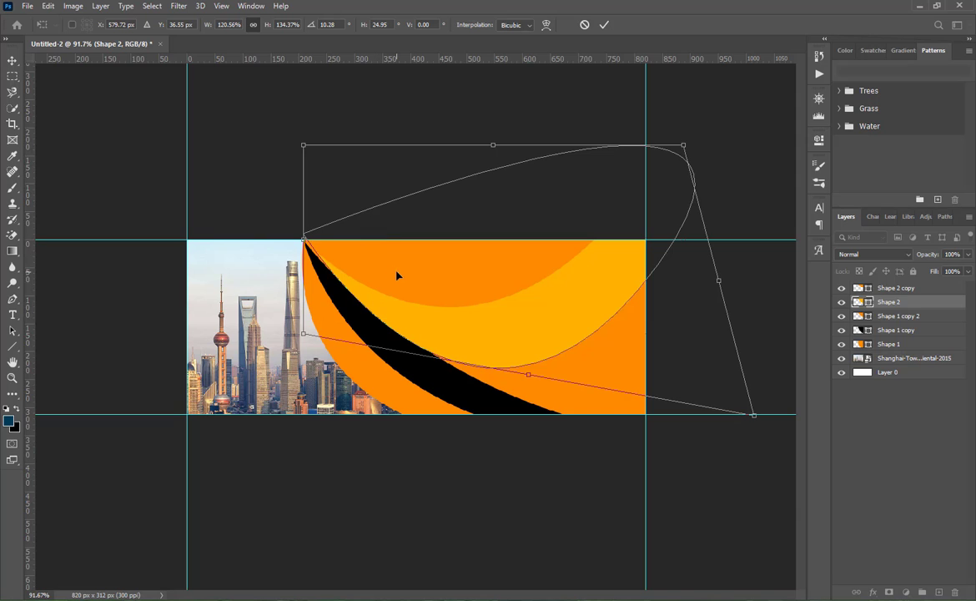
Refine the distortion by aligning the bowl's left corners with the black band's tip and pulling its right side farther out.
drag(396, 271, 394, 272)
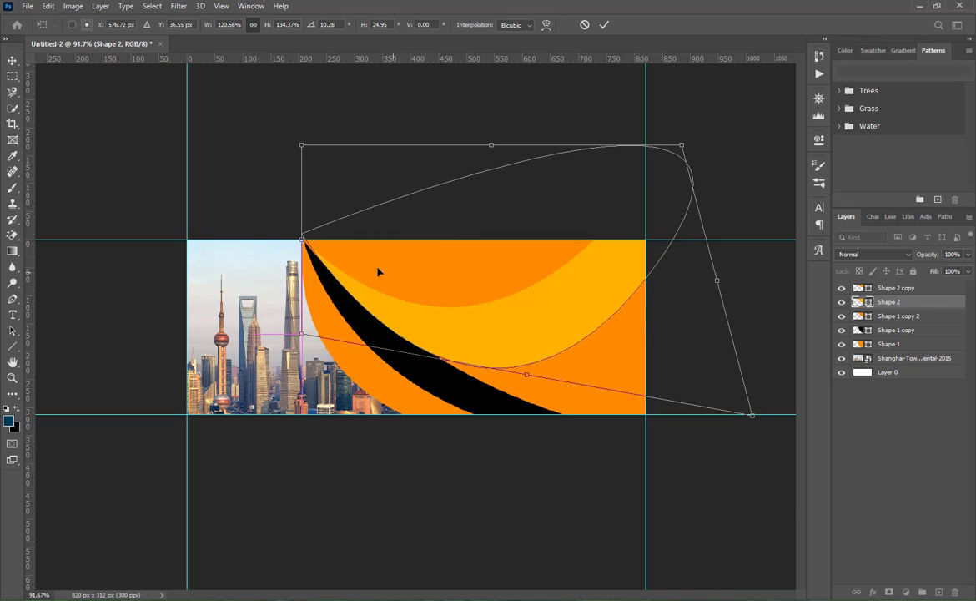
drag(301, 242, 304, 242)
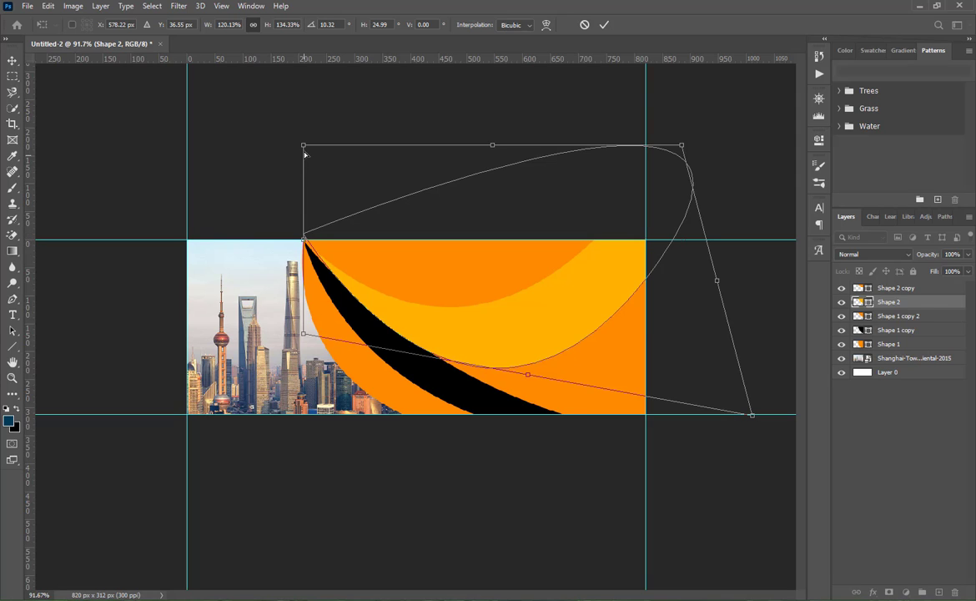
drag(305, 148, 302, 156)
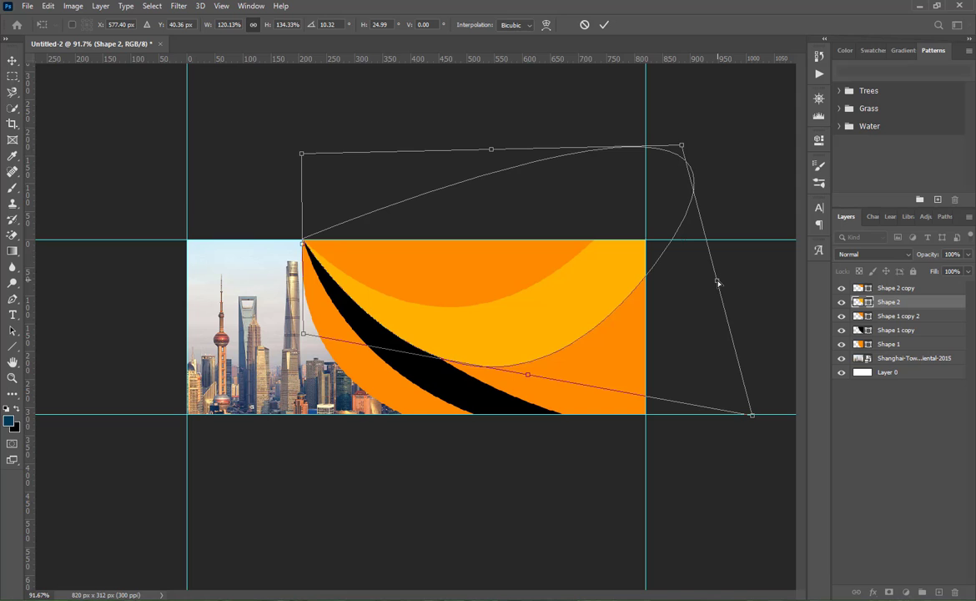
drag(717, 284, 774, 281)
click(604, 26)
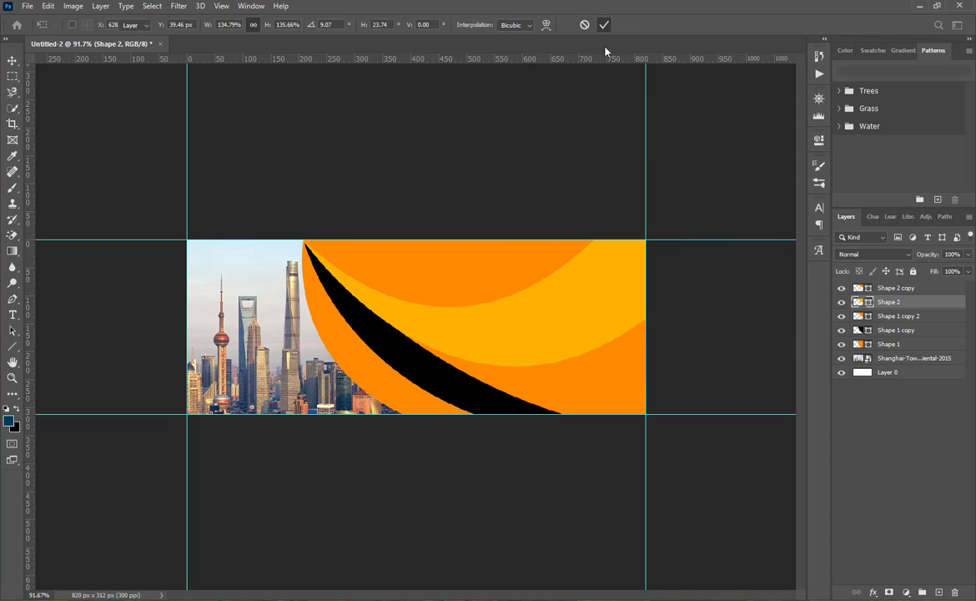
Scale the orange bowl copy to about 112.42% and shift it right and slightly up, leaving a curved yellow-orange band below it.
click(495, 264)
key(ctrl+t)
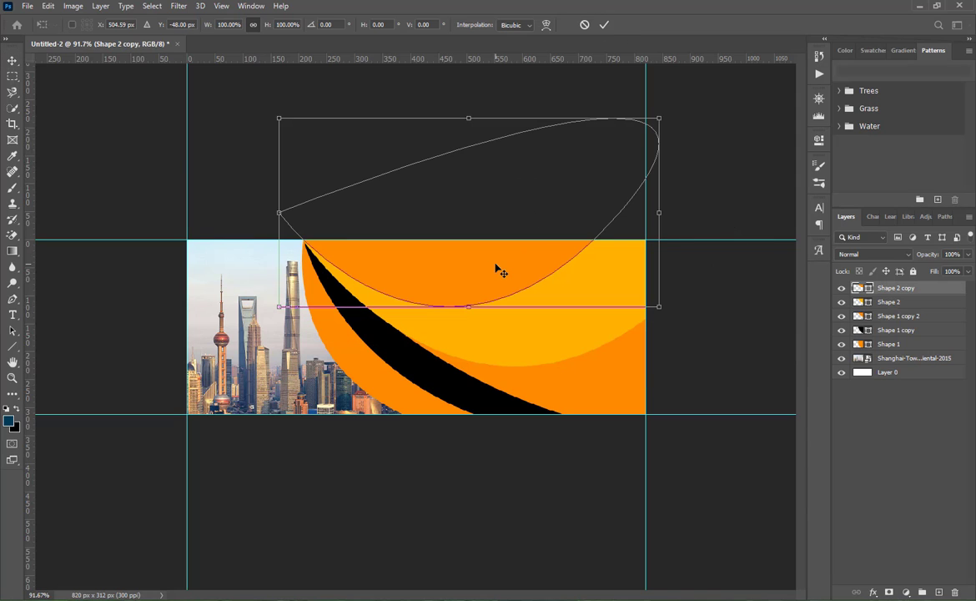
right_click(501, 250)
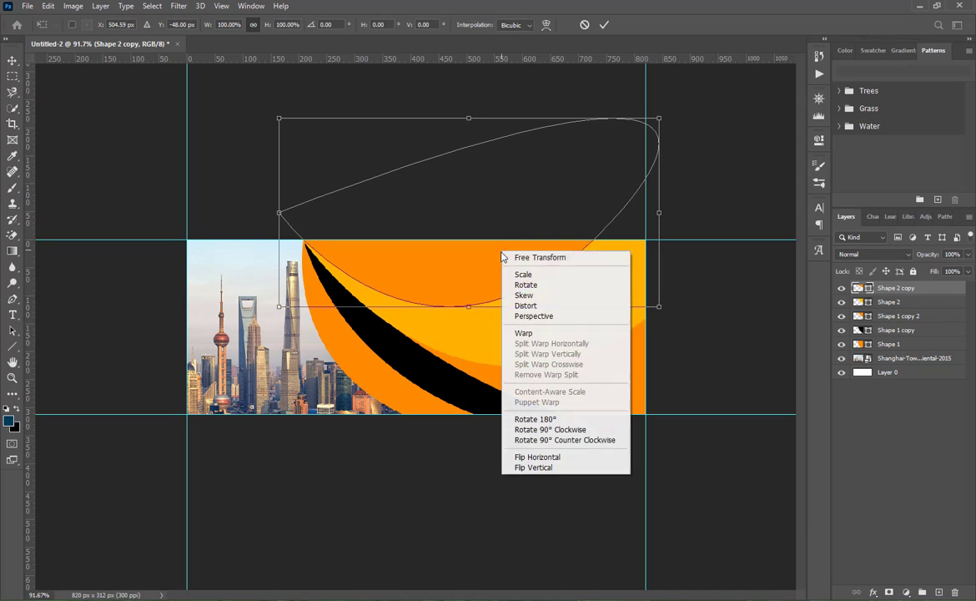
click(656, 310)
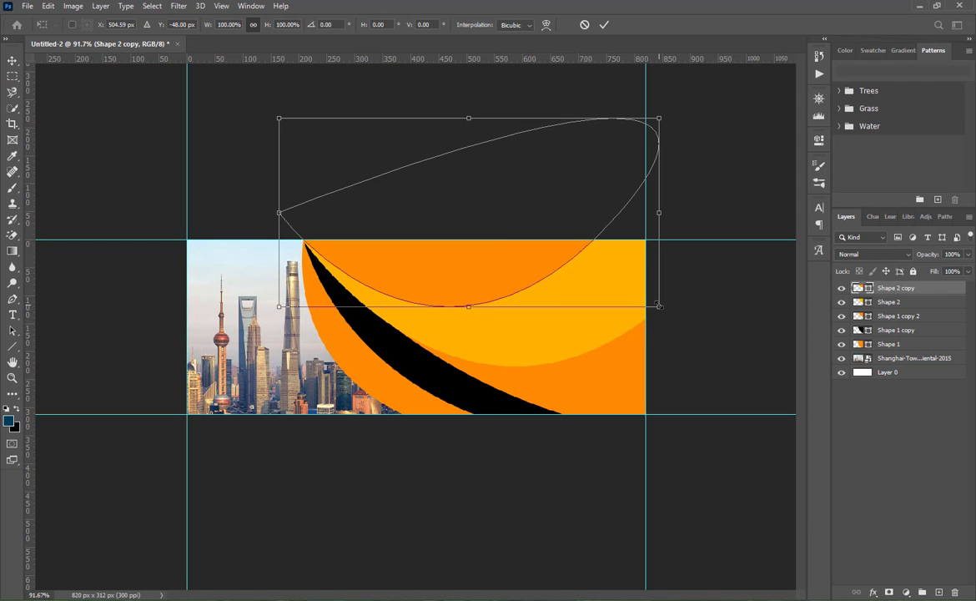
drag(659, 308, 707, 328)
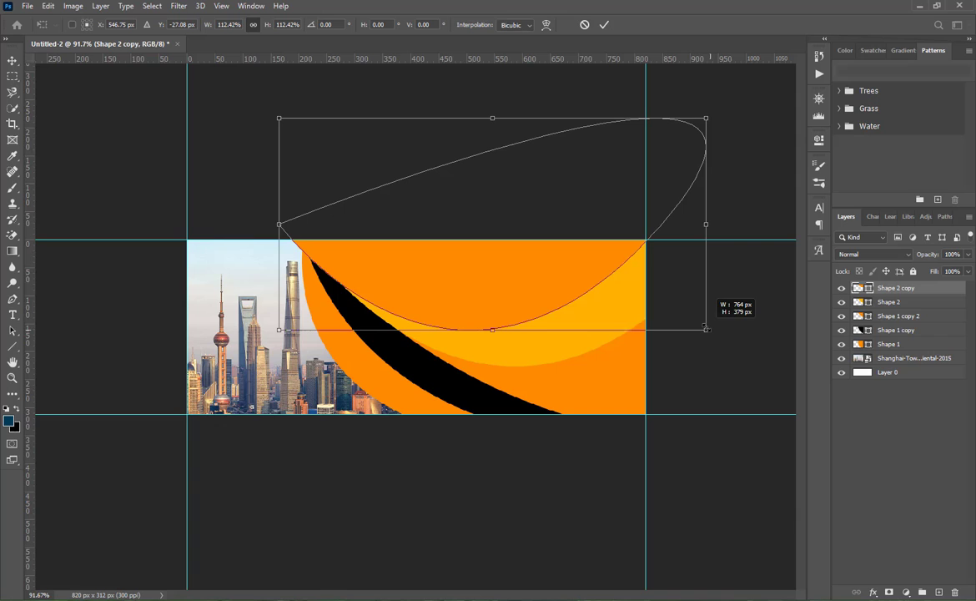
click(605, 25)
drag(539, 273, 552, 269)
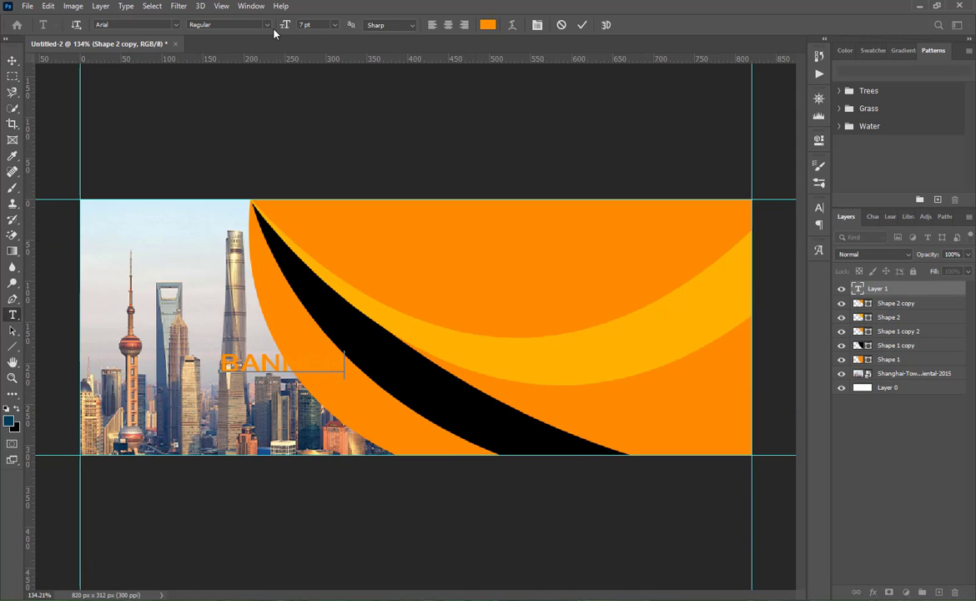
Write the heading BANNER DESIGN in white ffffff and place it near the top of the orange area.
text(DESIGN)
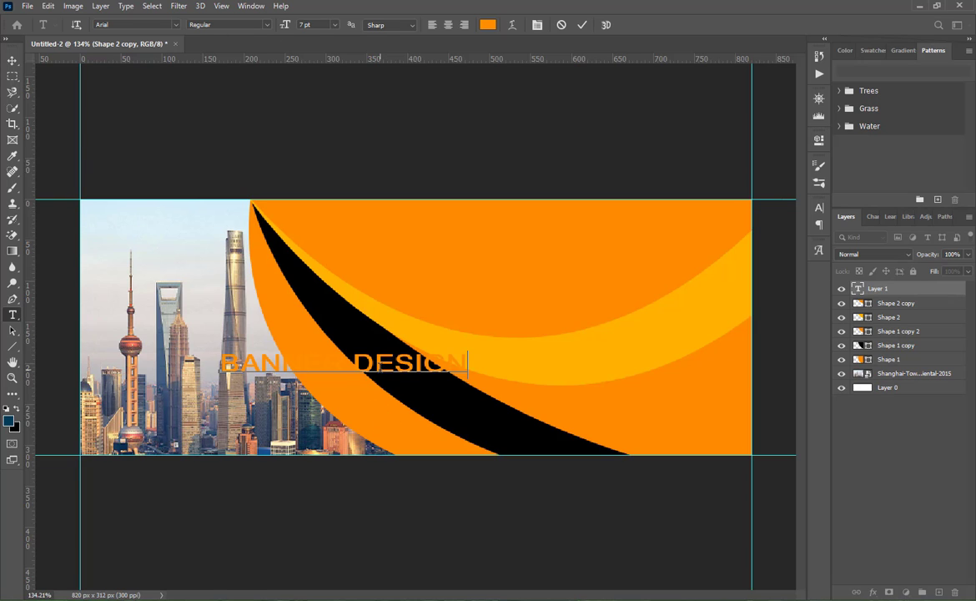
triple_click(379, 367)
click(488, 25)
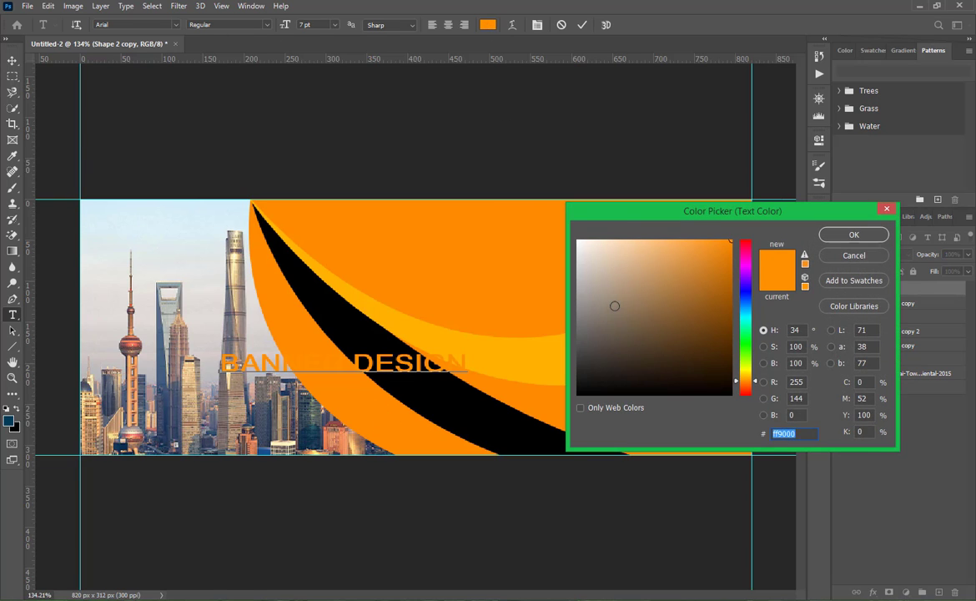
drag(614, 304, 566, 239)
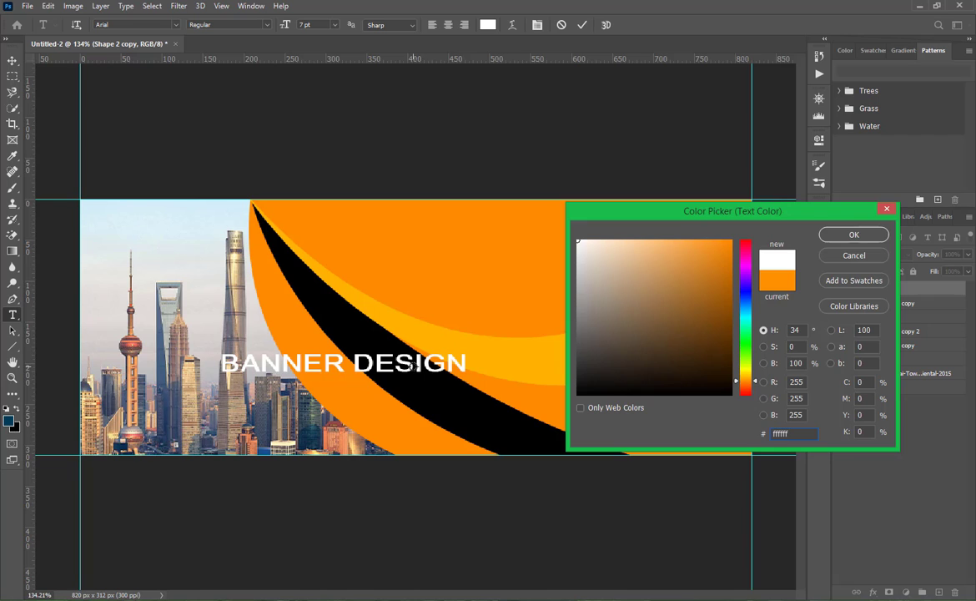
click(853, 234)
click(582, 25)
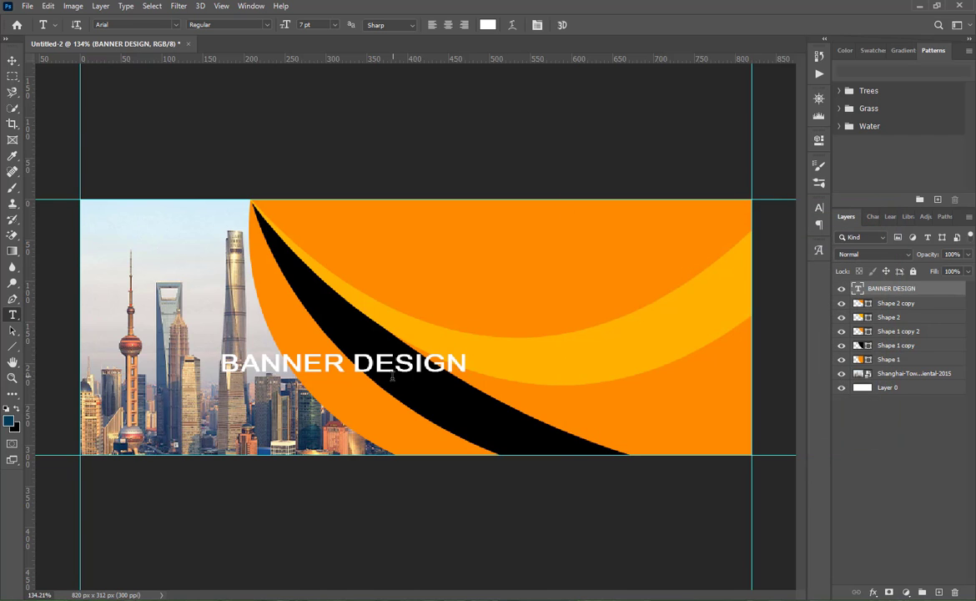
key(v)
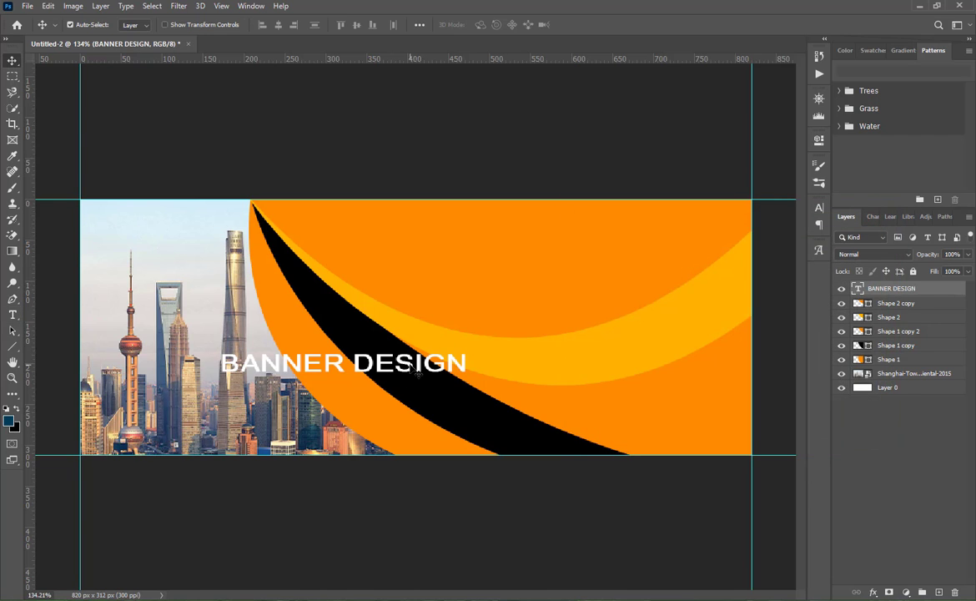
drag(412, 371, 550, 232)
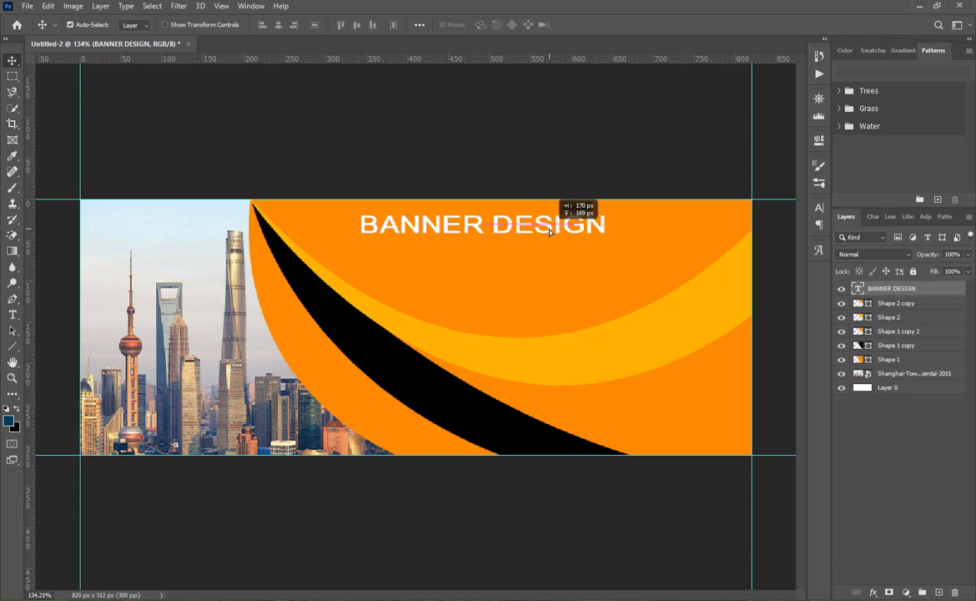
Try Square721 Cn BT in Bold and Roman and Clarendon Blk BT on the BANNER DESIGN heading, and return it to Arial Regular.
double_click(548, 227)
click(818, 207)
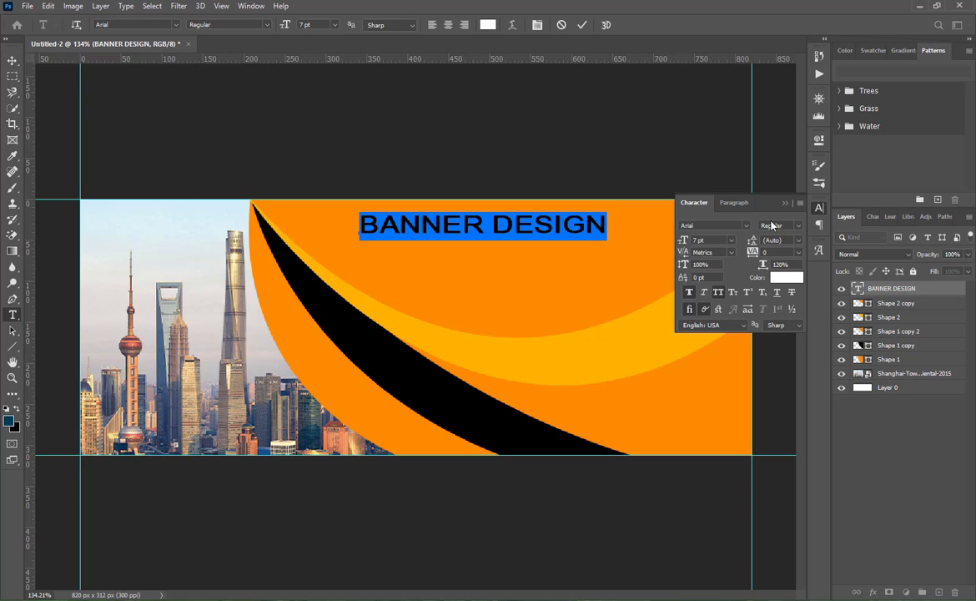
click(747, 225)
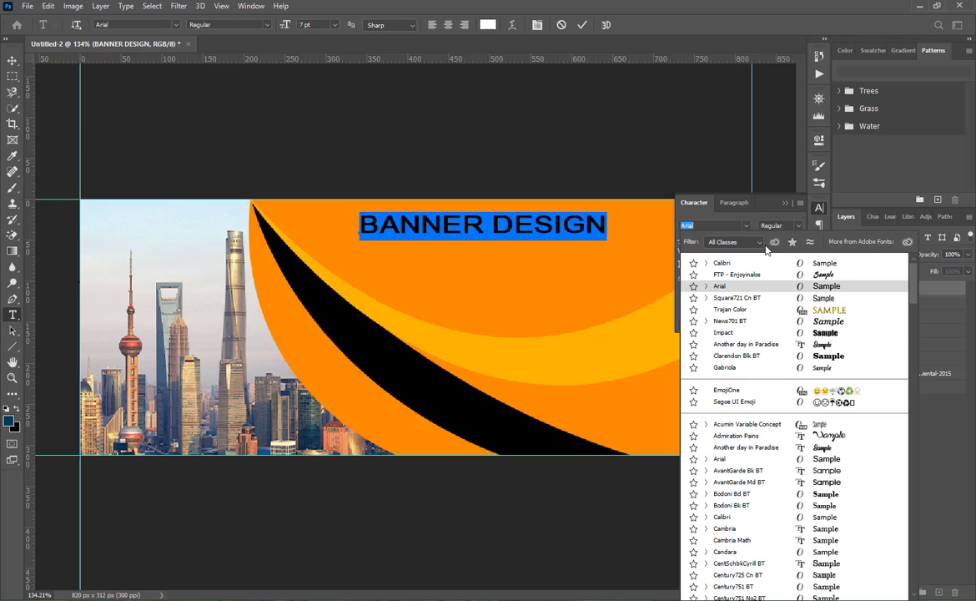
click(825, 298)
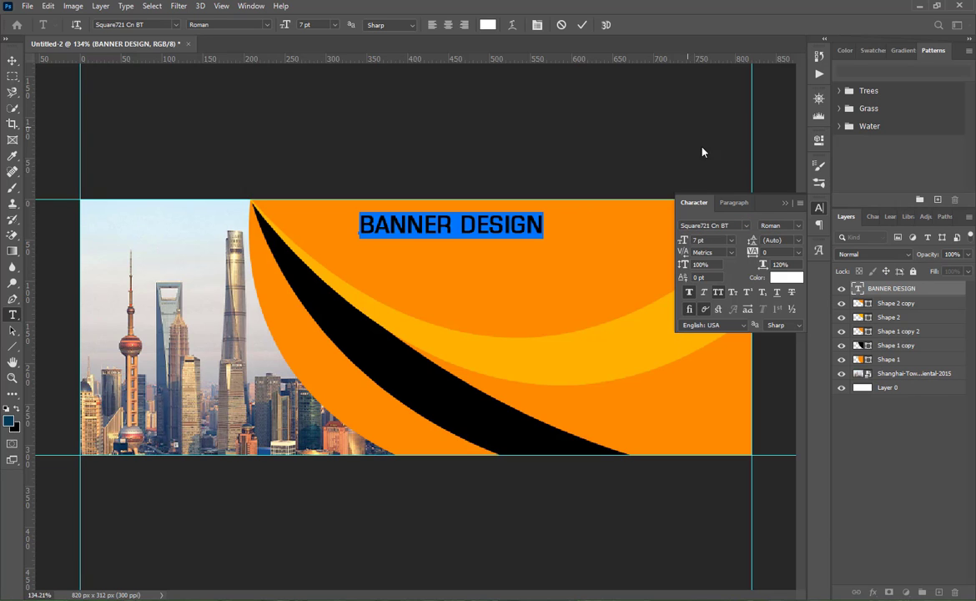
click(799, 230)
click(755, 247)
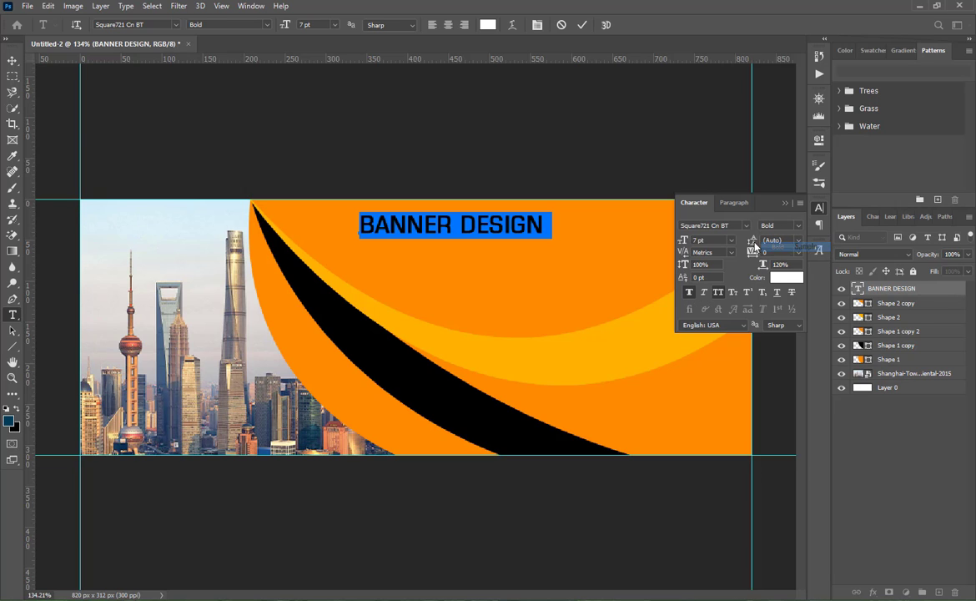
click(799, 227)
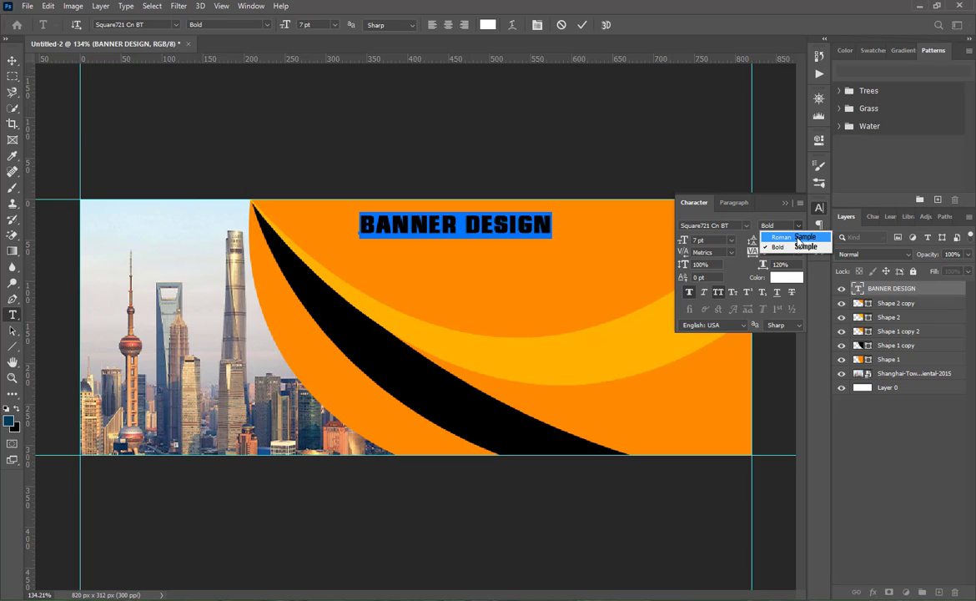
click(787, 239)
click(747, 226)
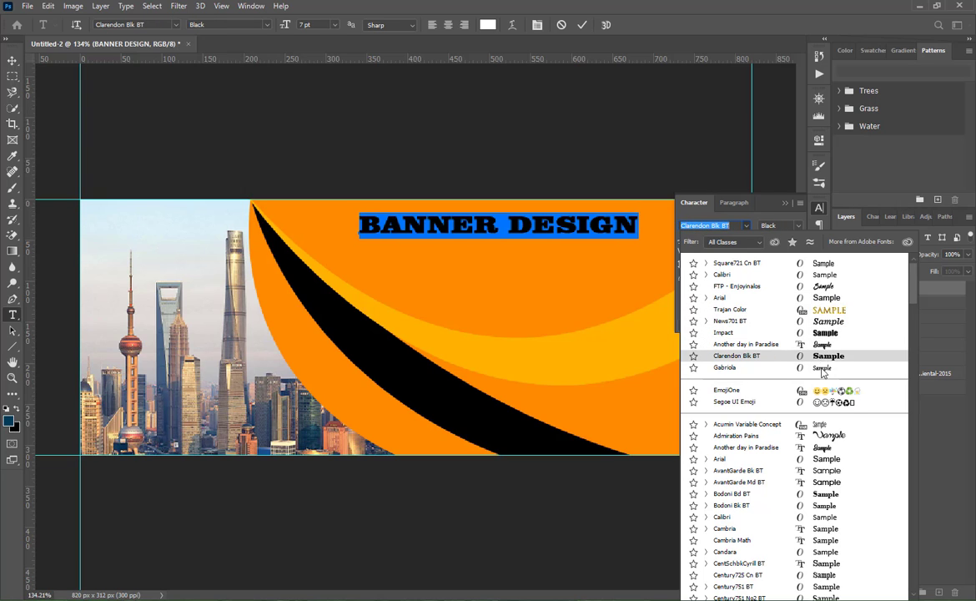
click(815, 297)
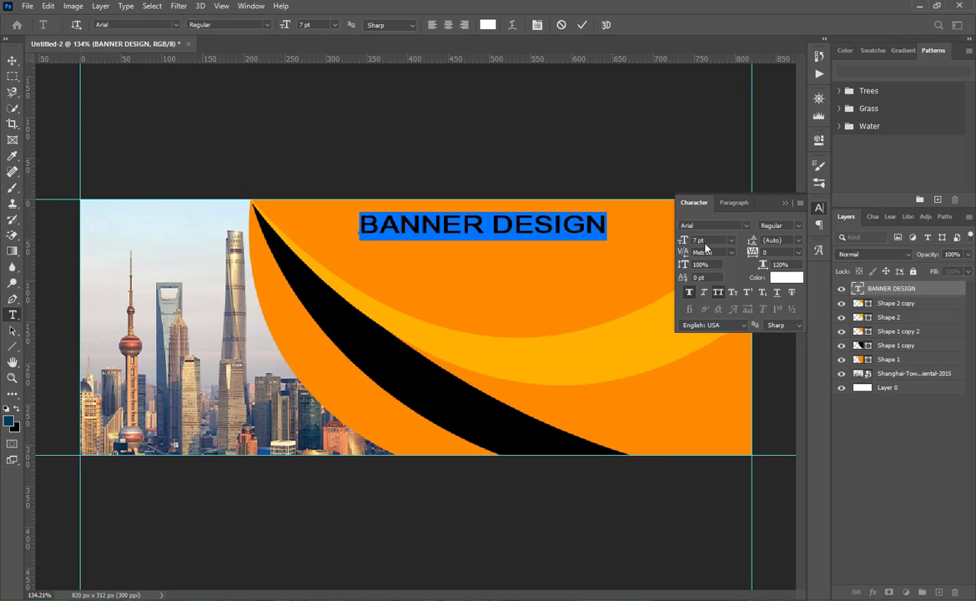
Try the BANNER DESIGN heading at 9 pt, settle on 8 pt, and nudge the heading slightly into place.
click(732, 241)
click(712, 288)
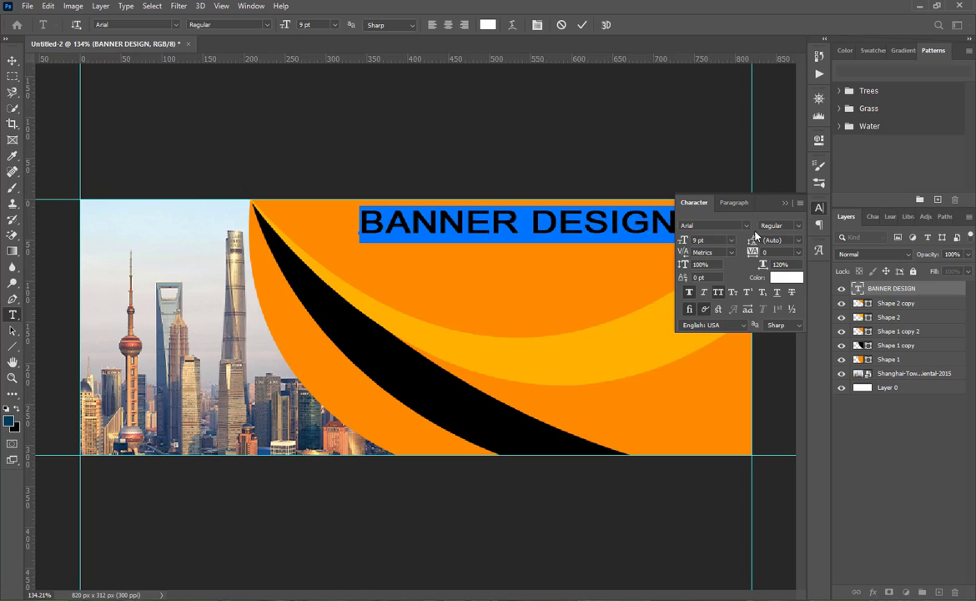
click(732, 240)
click(716, 281)
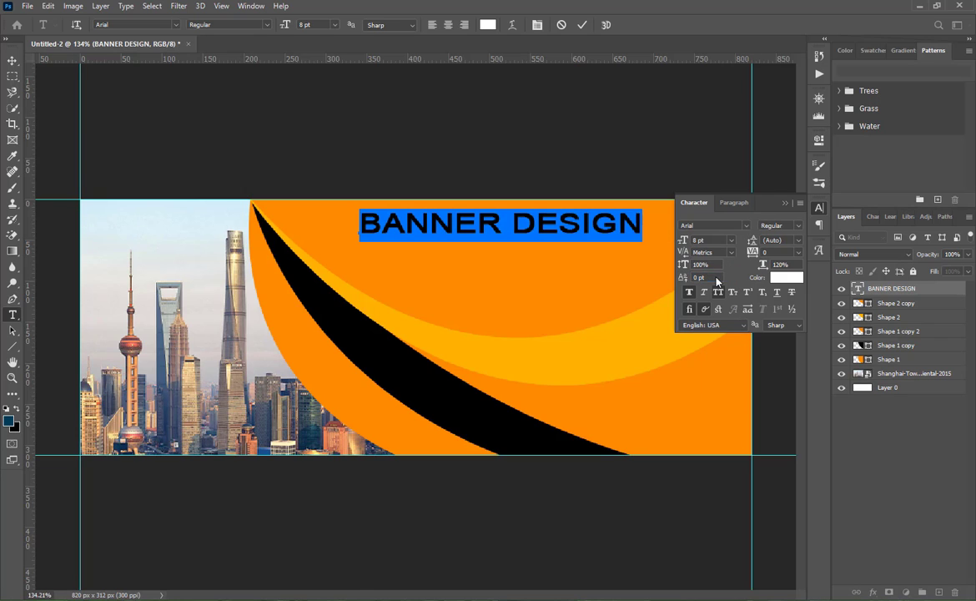
click(583, 25)
key(v)
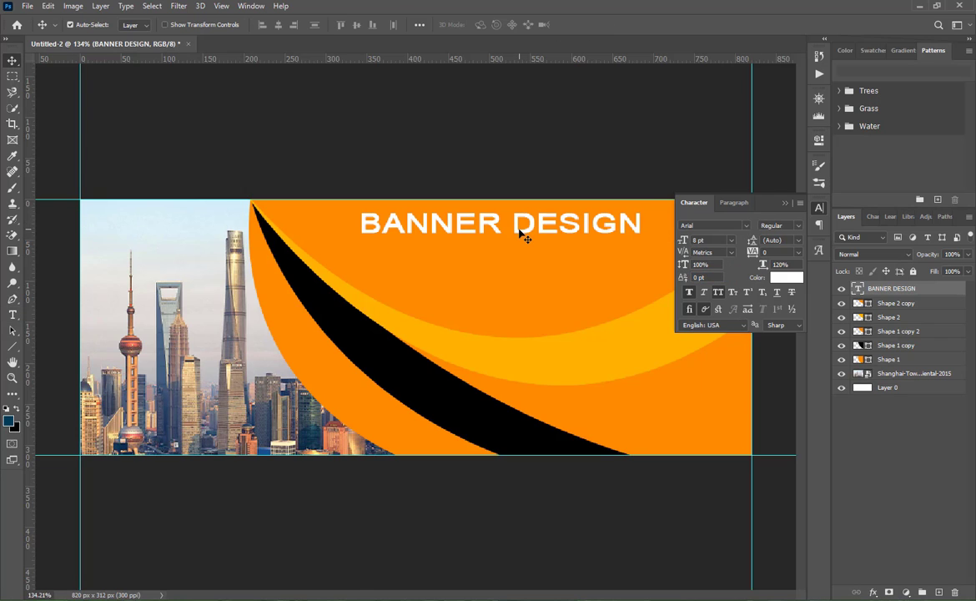
drag(517, 227, 518, 227)
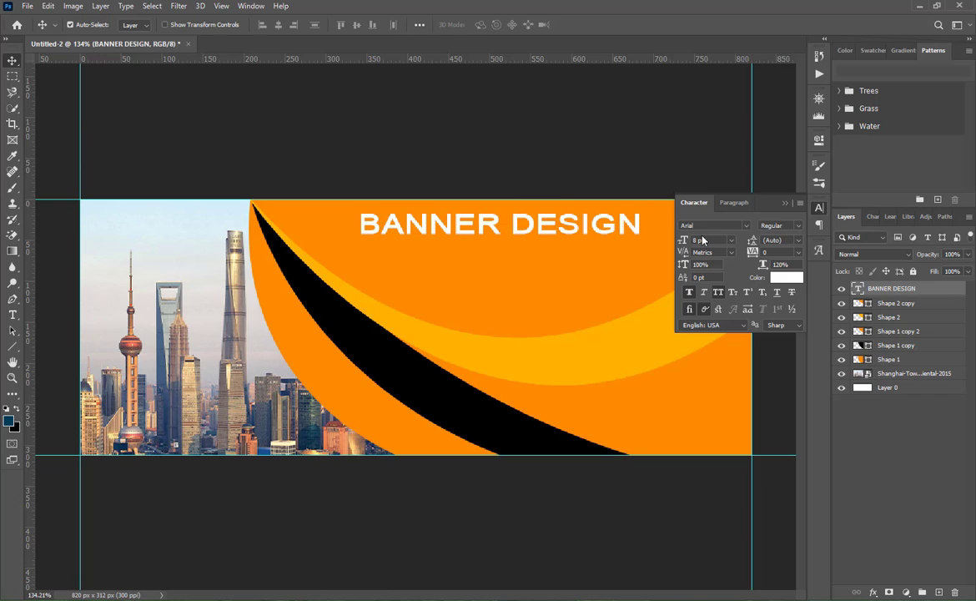
Change the BANNER DESIGN heading's font to Square721 Cn BT Roman.
double_click(558, 214)
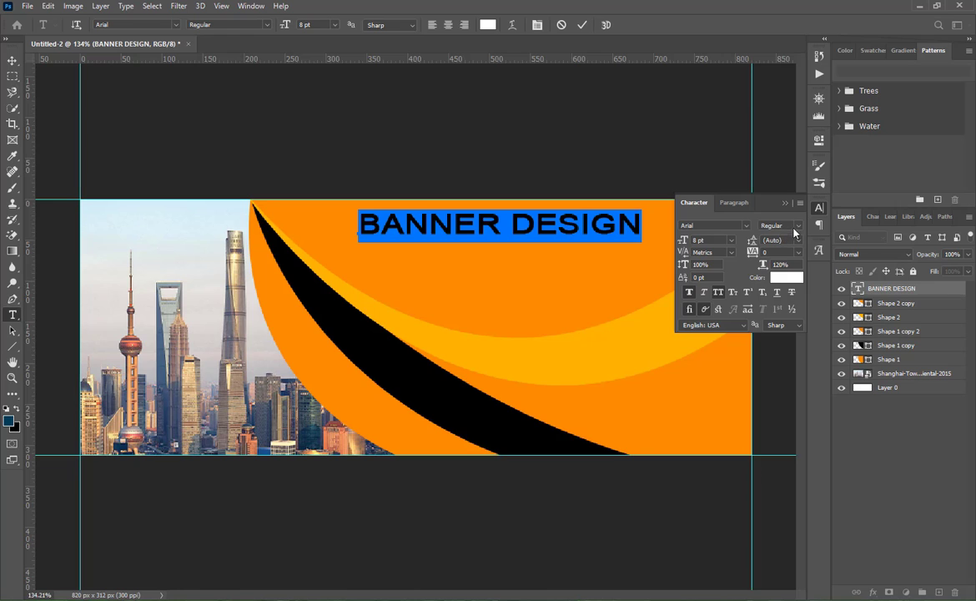
click(746, 225)
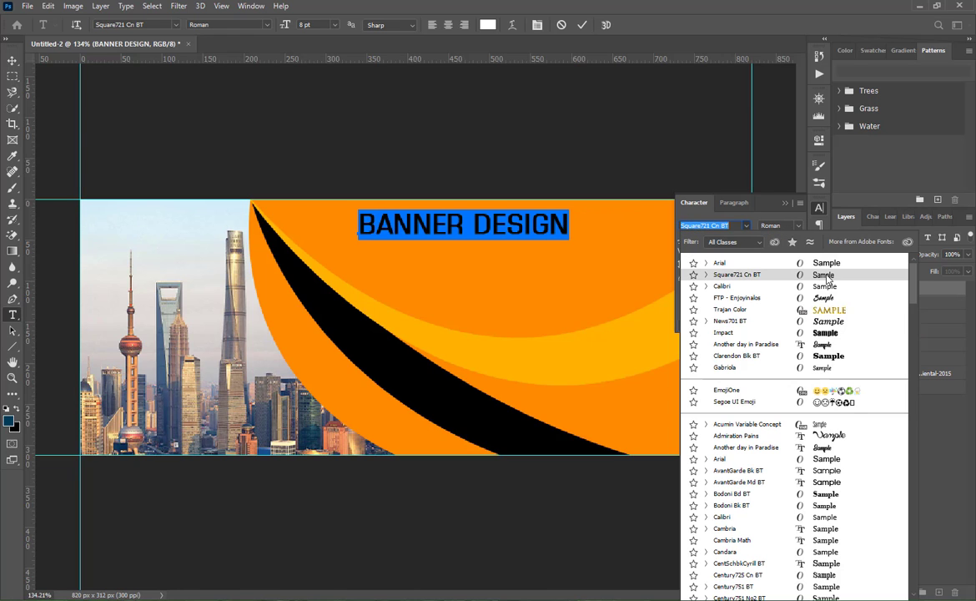
click(718, 269)
click(583, 25)
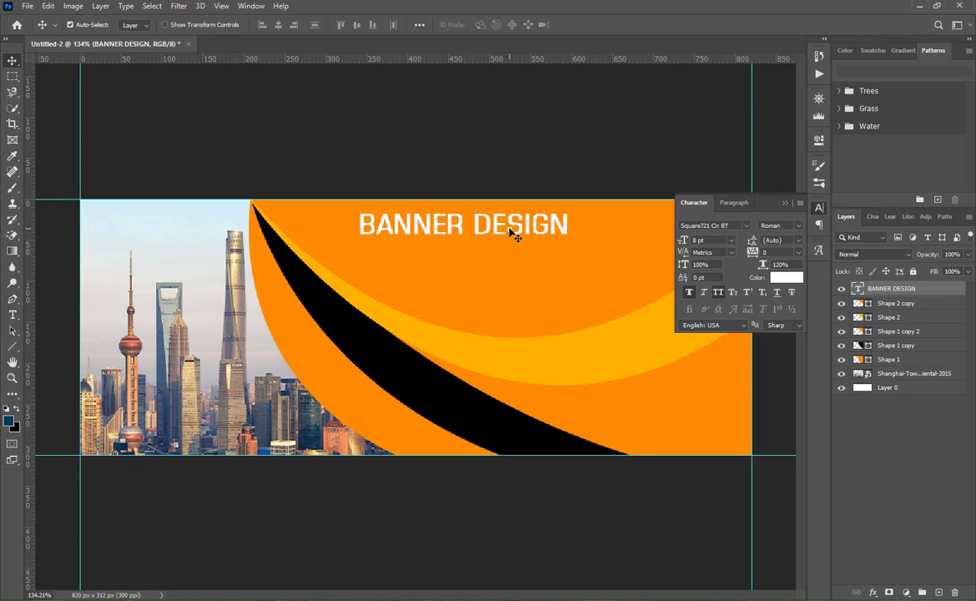
Add a Lorem ipsum paragraph box directly under the heading, set its text to 3 pt and shorten the box to fit.
click(14, 317)
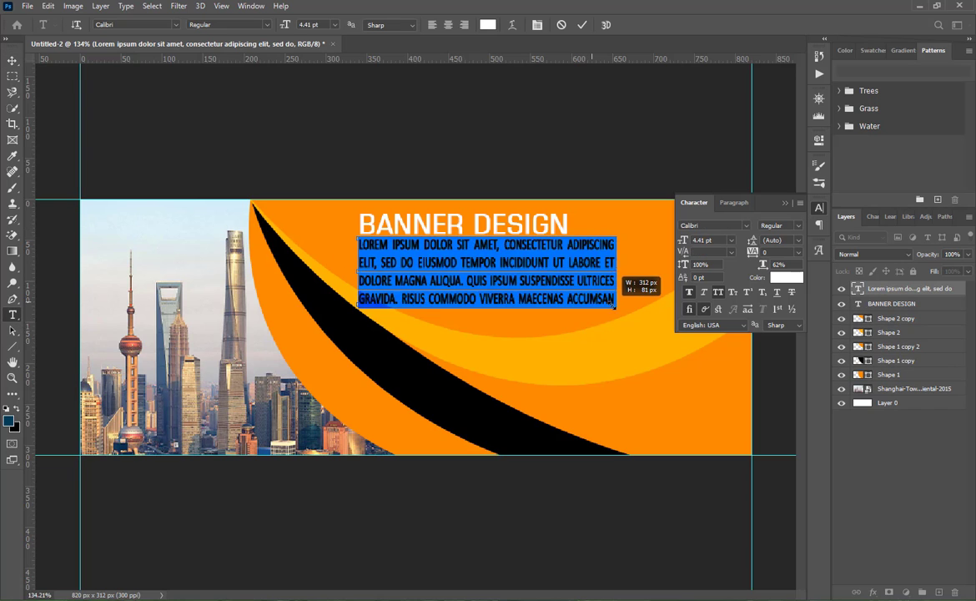
drag(616, 306, 632, 306)
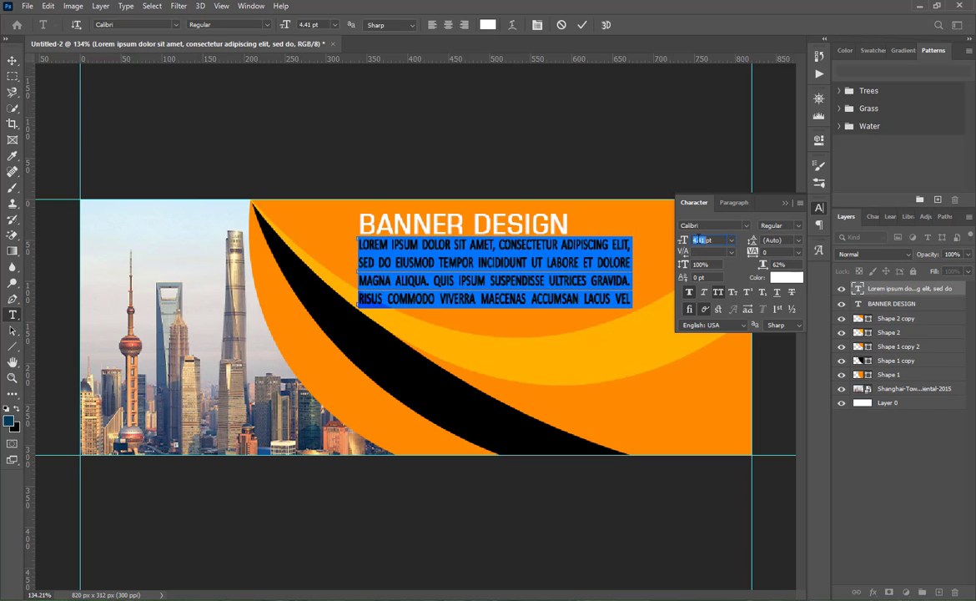
key(Return)
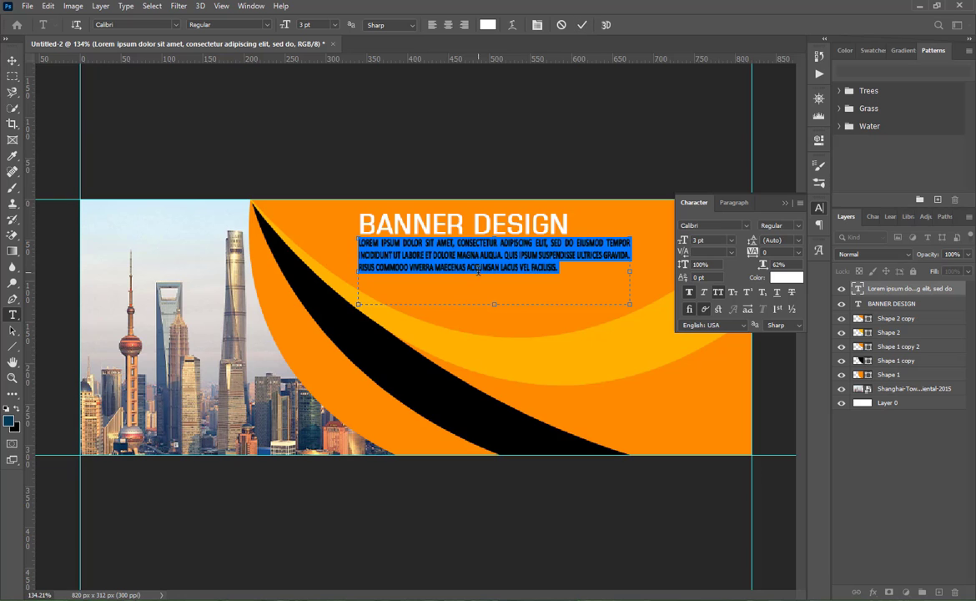
drag(494, 305, 492, 283)
click(582, 24)
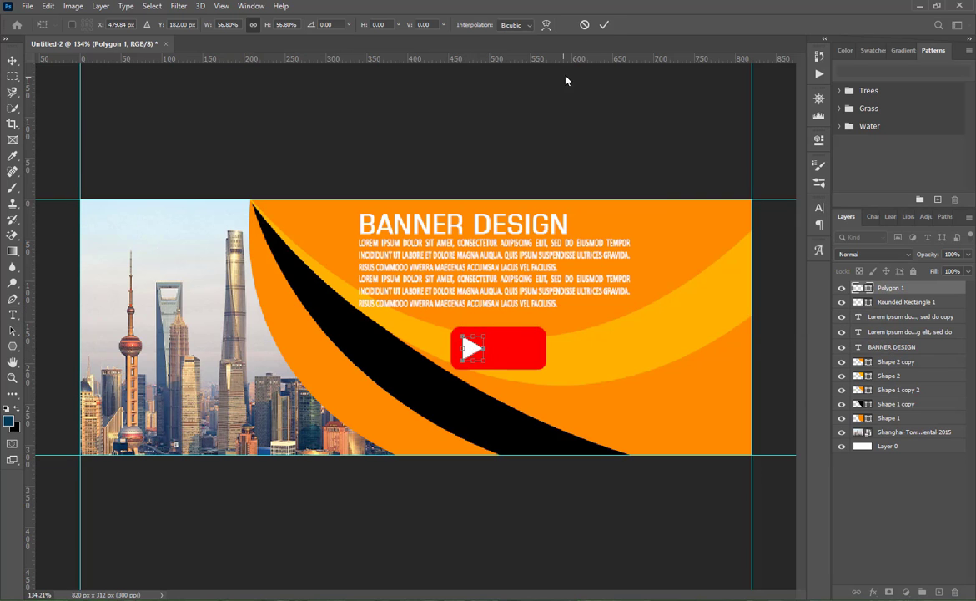
Write the text MORE on the red rounded rectangle beside the white triangle.
scroll(617, 362, up, 2)
scroll(618, 362, up, 2)
key(t)
click(449, 335)
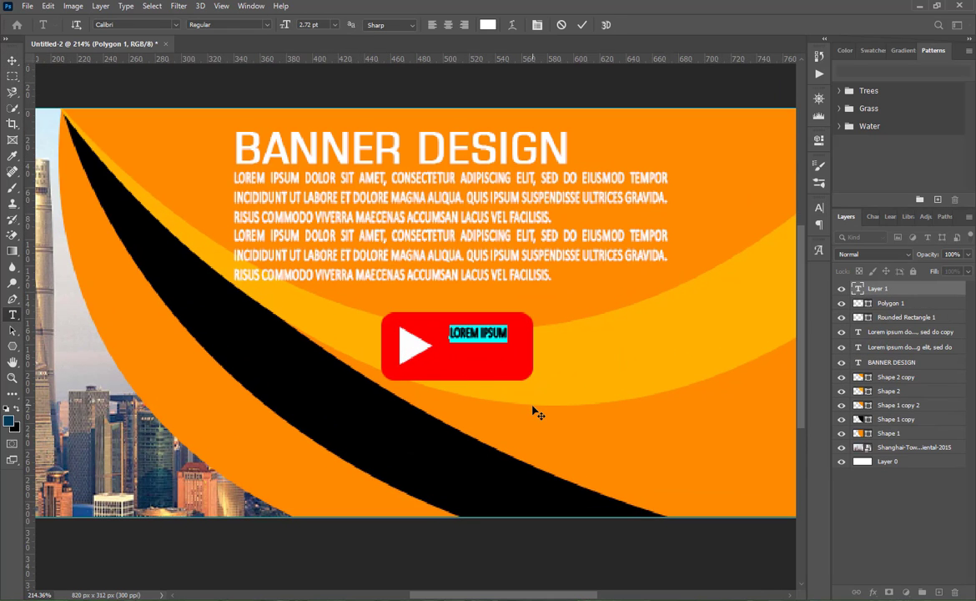
text(MORE)
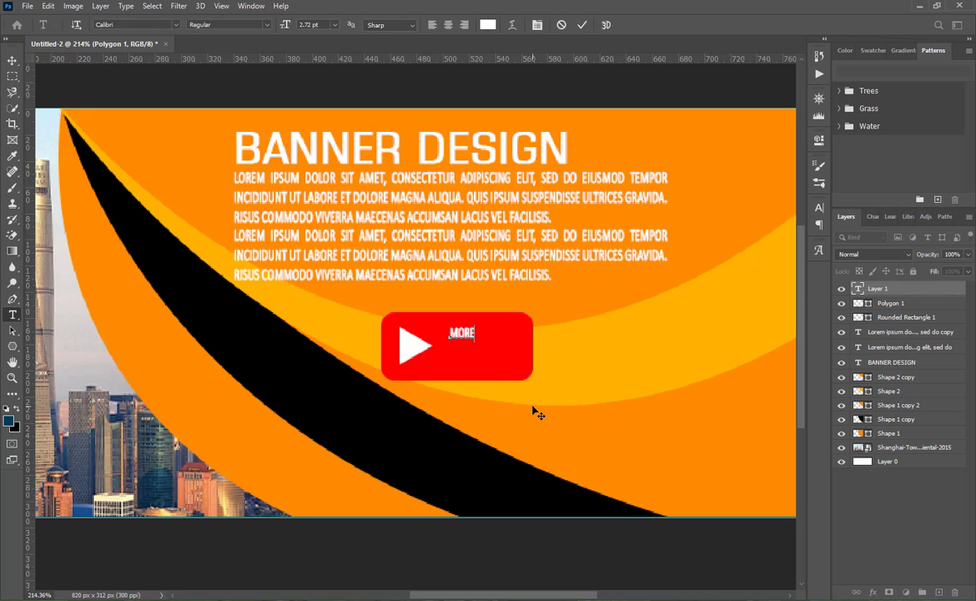
Format the MORE text as Arial Bold at 12 pt with a 100% horizontal scale.
double_click(461, 331)
click(820, 208)
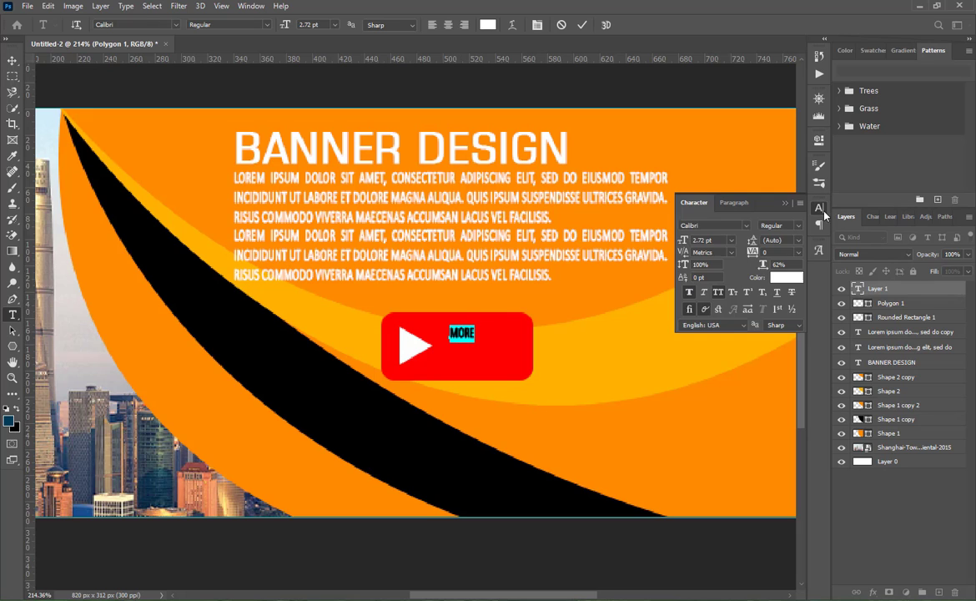
click(747, 225)
click(754, 274)
click(780, 225)
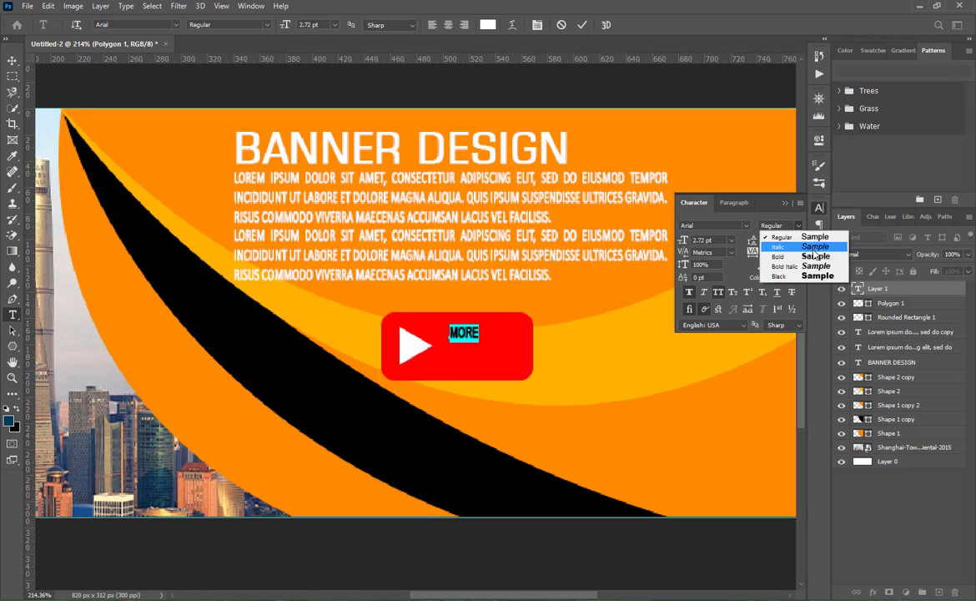
click(813, 256)
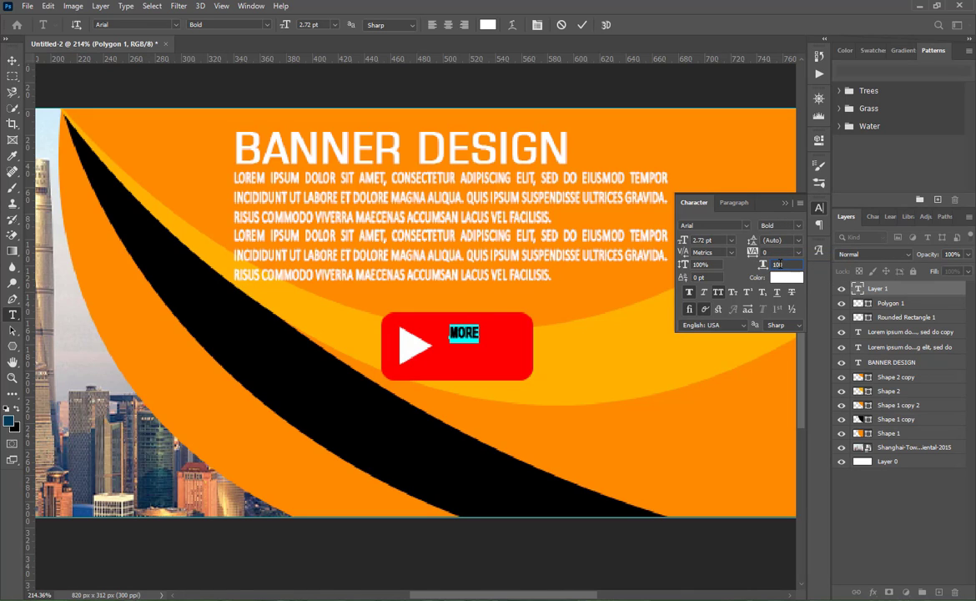
click(731, 240)
click(714, 315)
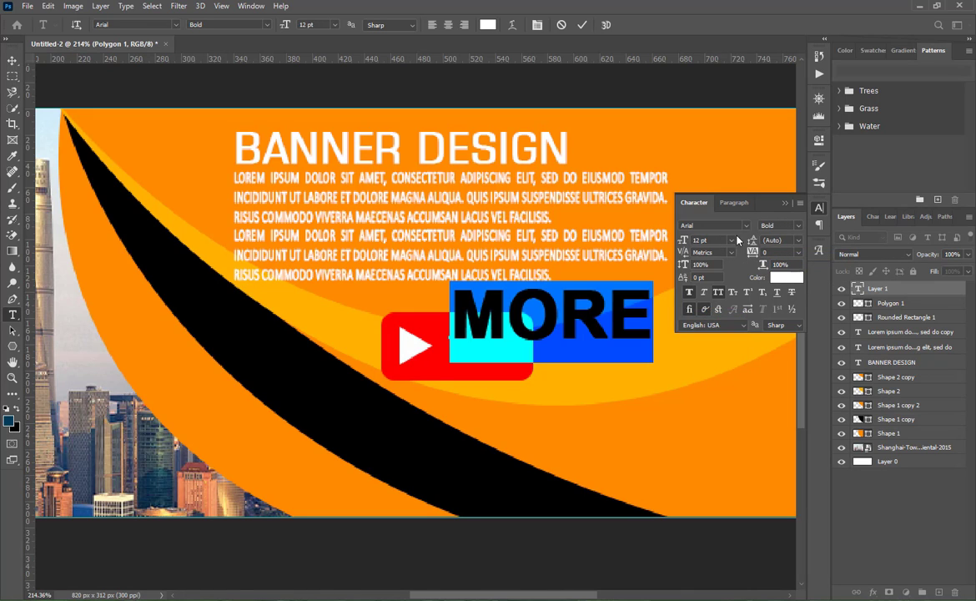
click(785, 202)
click(583, 25)
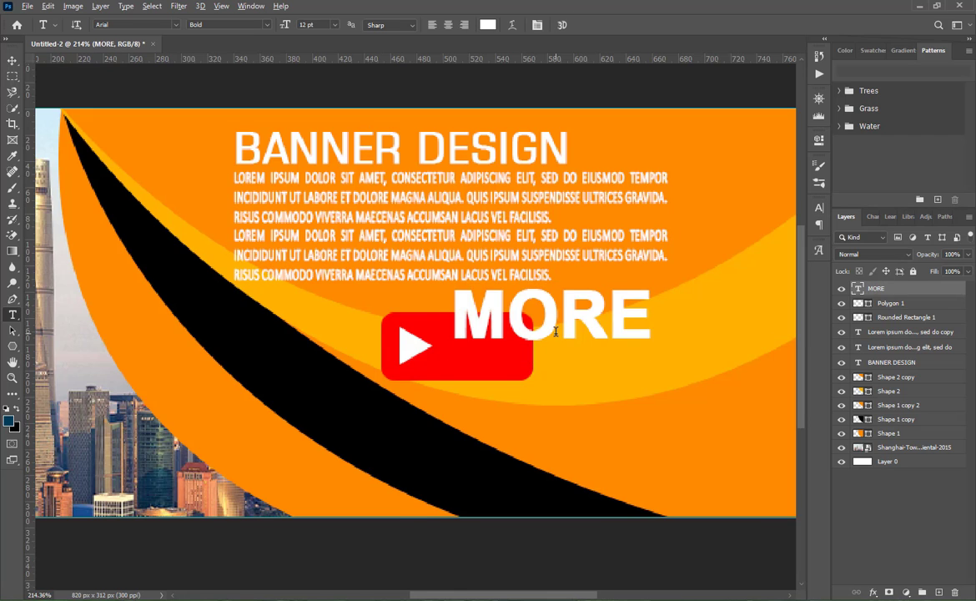
Scale the MORE text down to fit beside the triangle on the red button, and move the second Lorem ipsum paragraph to the banner's right side.
key(ctrl+0)
key(v)
key(ctrl+t)
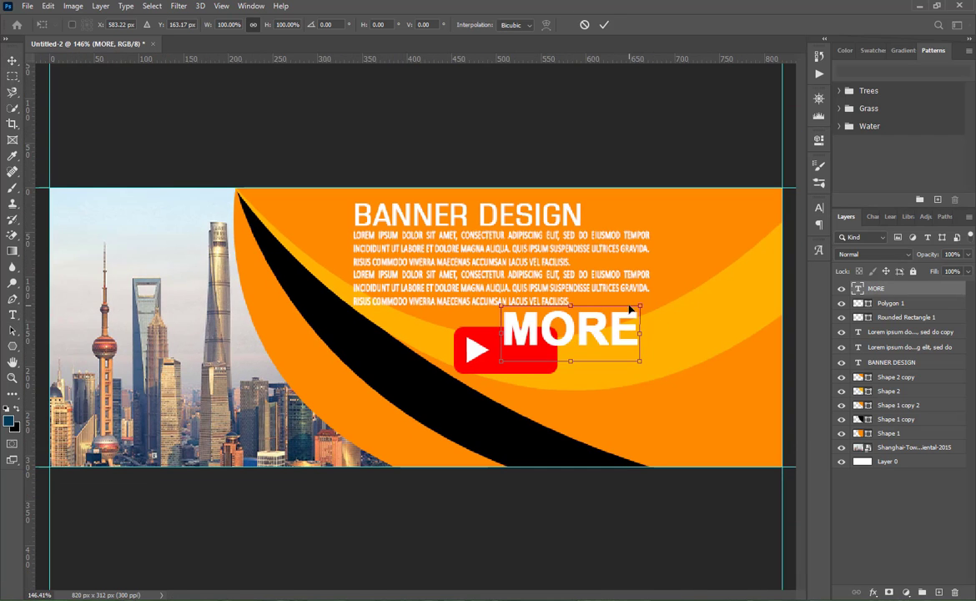
drag(640, 309, 528, 349)
drag(412, 303, 699, 349)
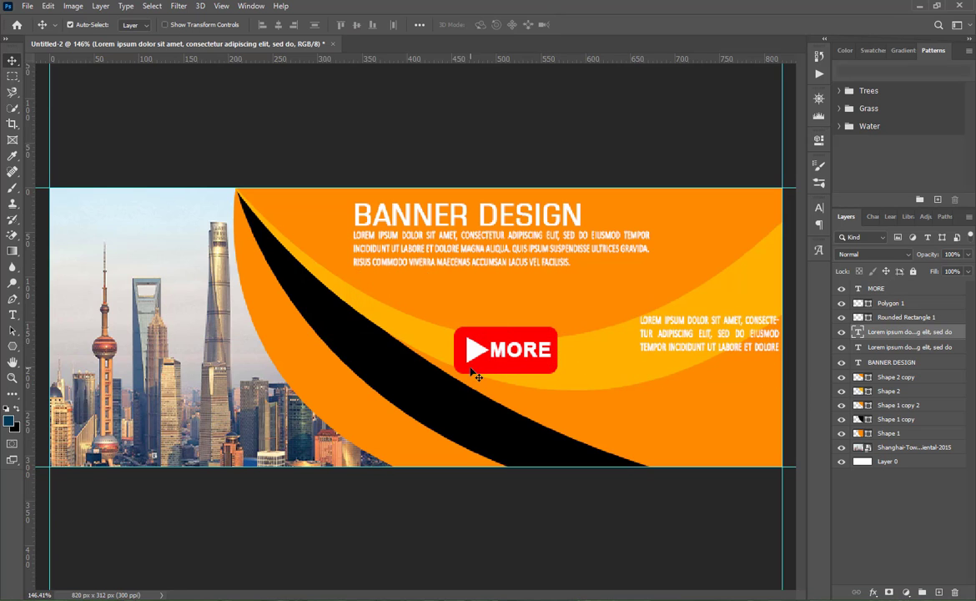
Select the red rounded rectangle, the triangle and the MORE text together and move them up and left, closer to the upper paragraph.
click(472, 369)
shift+click(504, 351)
shift+click(487, 347)
drag(490, 350, 477, 299)
Try other fill colours sampled from the banner, such as orange ff8a00, on the MORE button's rounded rectangle and return it to red.
double_click(858, 317)
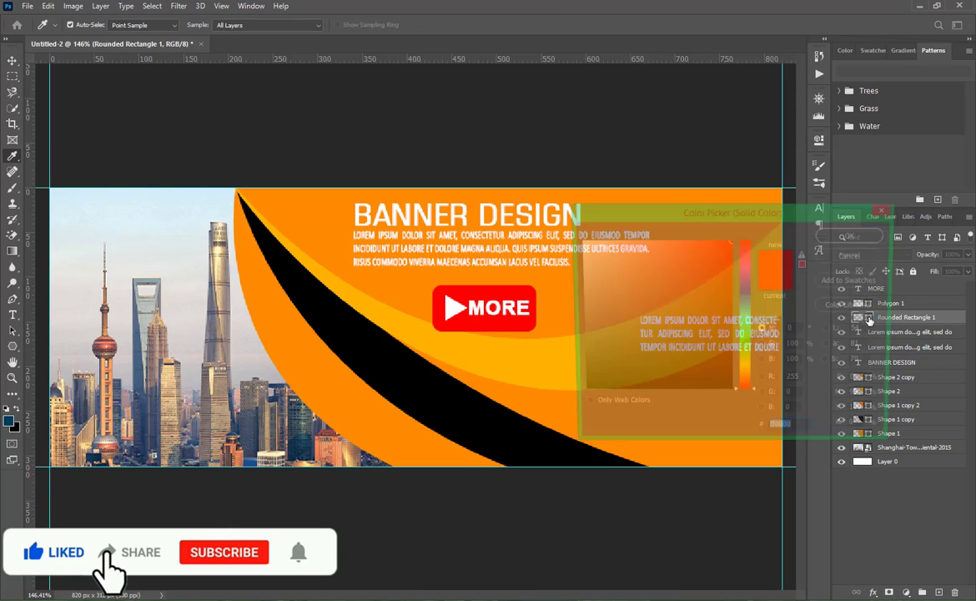
click(550, 291)
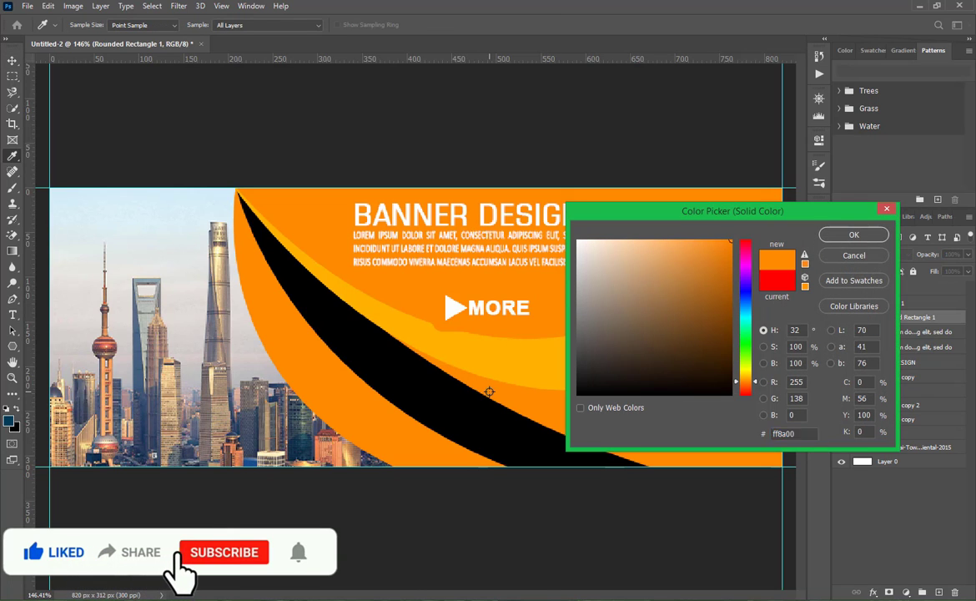
click(499, 364)
click(781, 284)
click(848, 239)
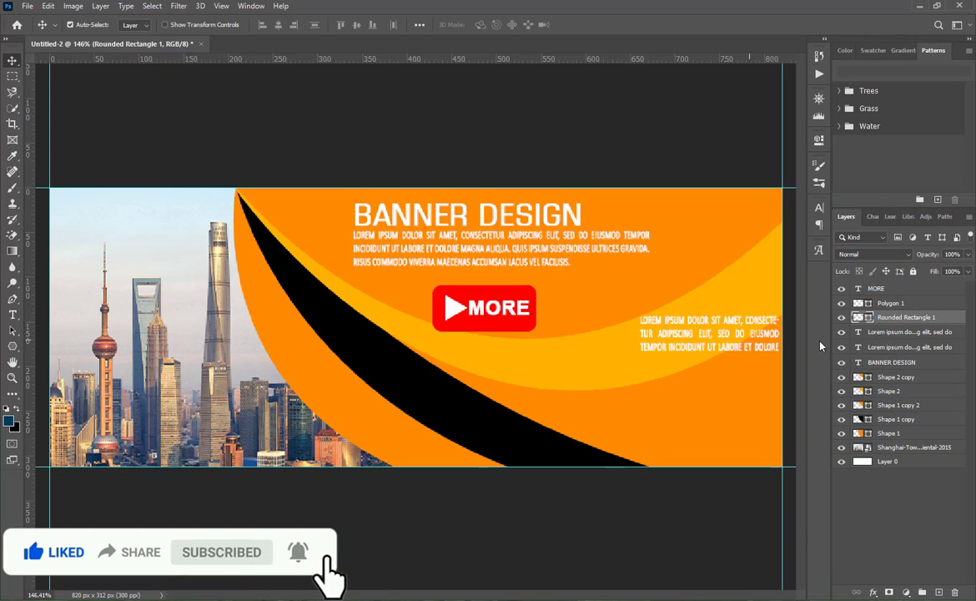
Scale the whole MORE button down and shift it right, and nudge the right-hand paragraph slightly left and up.
shift+click(916, 290)
key(ctrl+t)
mouse_move(539, 332)
mouse_down()
mouse_move(527, 314)
mouse_move(535, 315)
mouse_up()
click(604, 24)
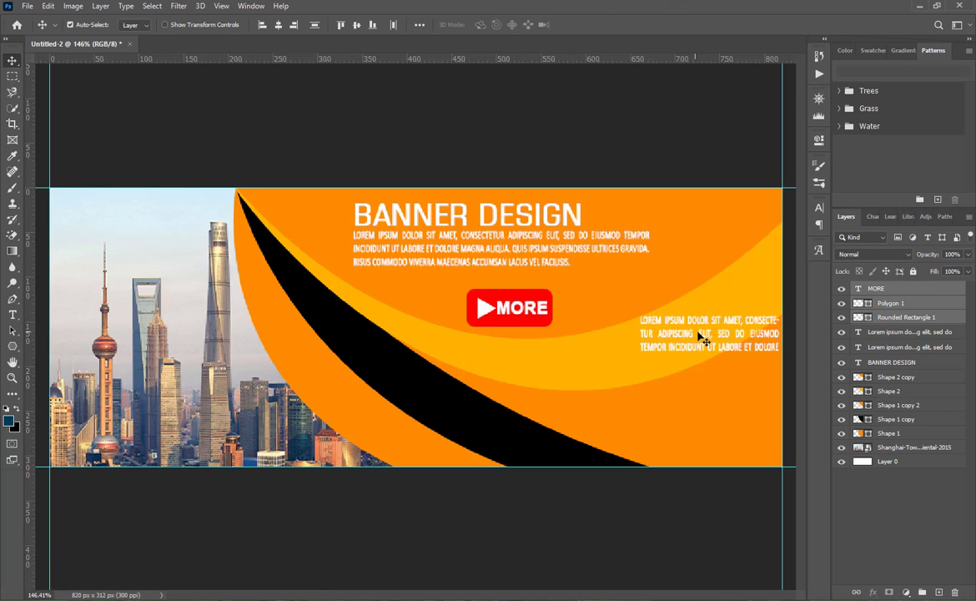
drag(700, 336, 698, 334)
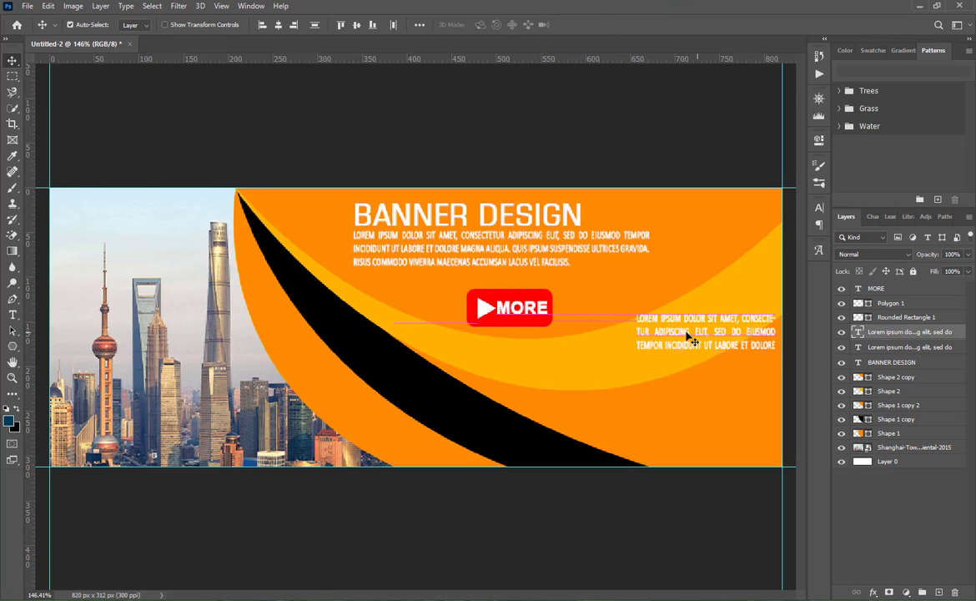
Draw a thin vertical rectangle of 2 by 39 px just left of the right-hand paragraph and fill it with white.
click(13, 347)
click(53, 357)
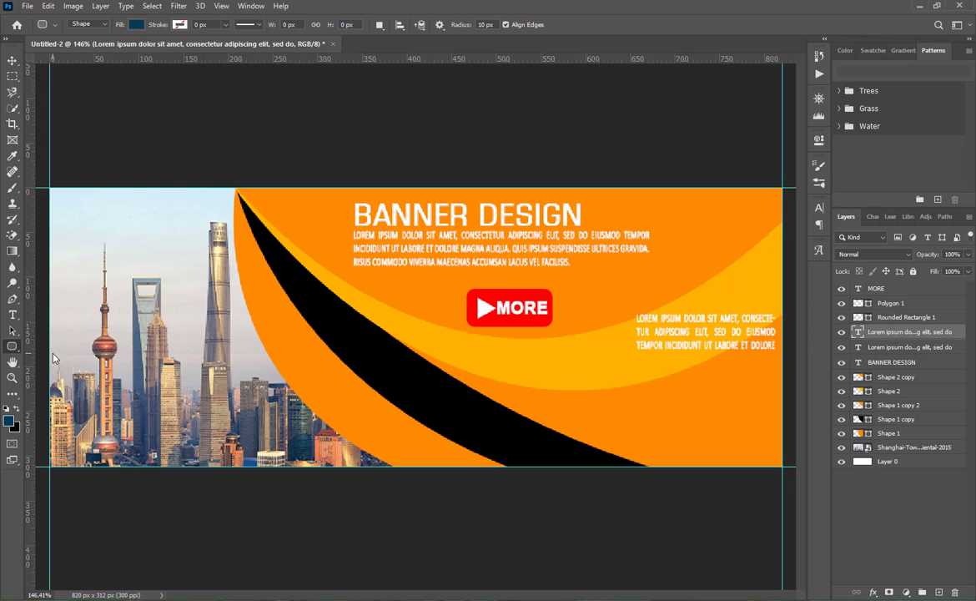
right_click(13, 348)
click(53, 349)
scroll(732, 392, up, 6)
scroll(732, 392, up, 2)
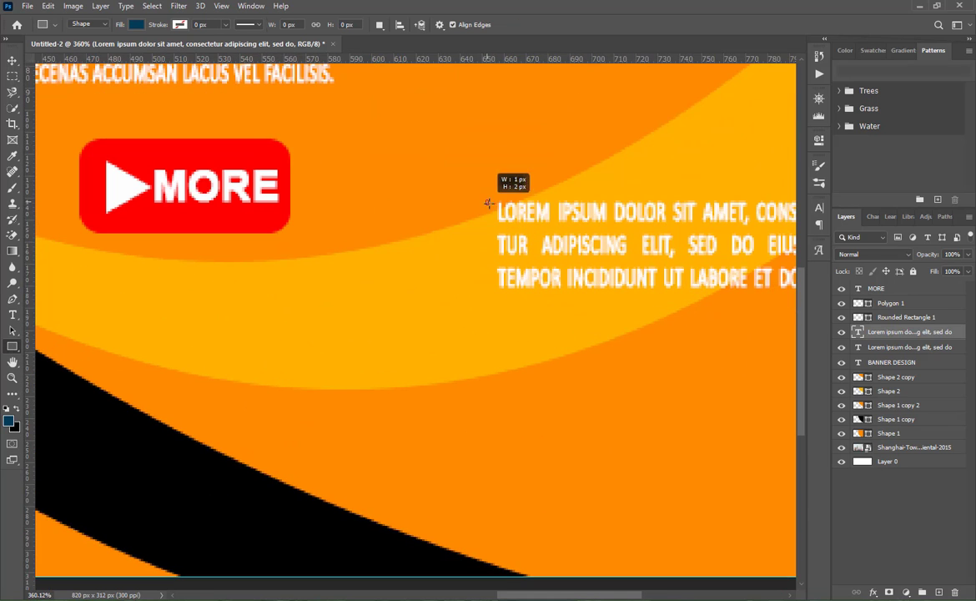
drag(487, 201, 489, 284)
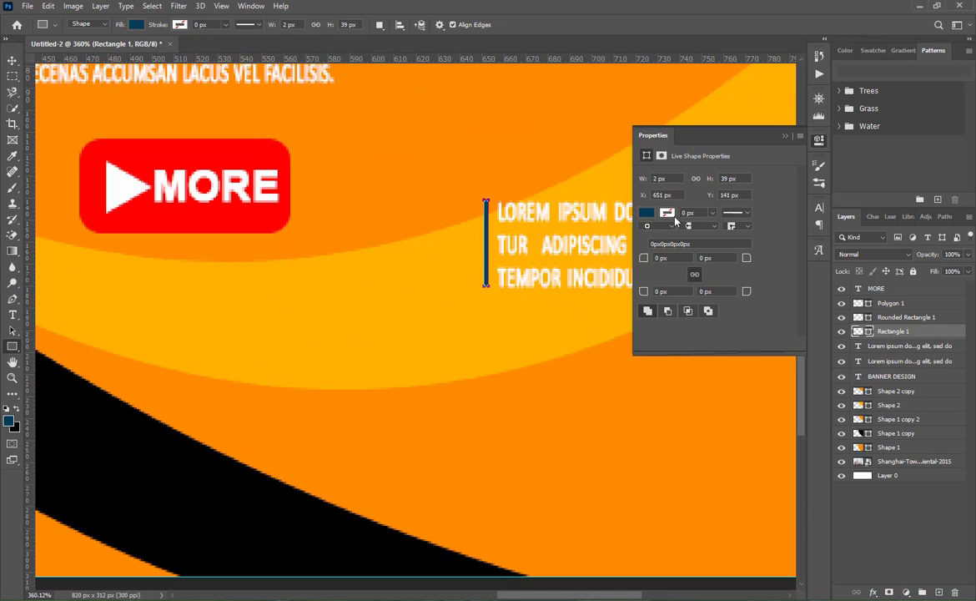
click(646, 214)
click(659, 278)
click(785, 136)
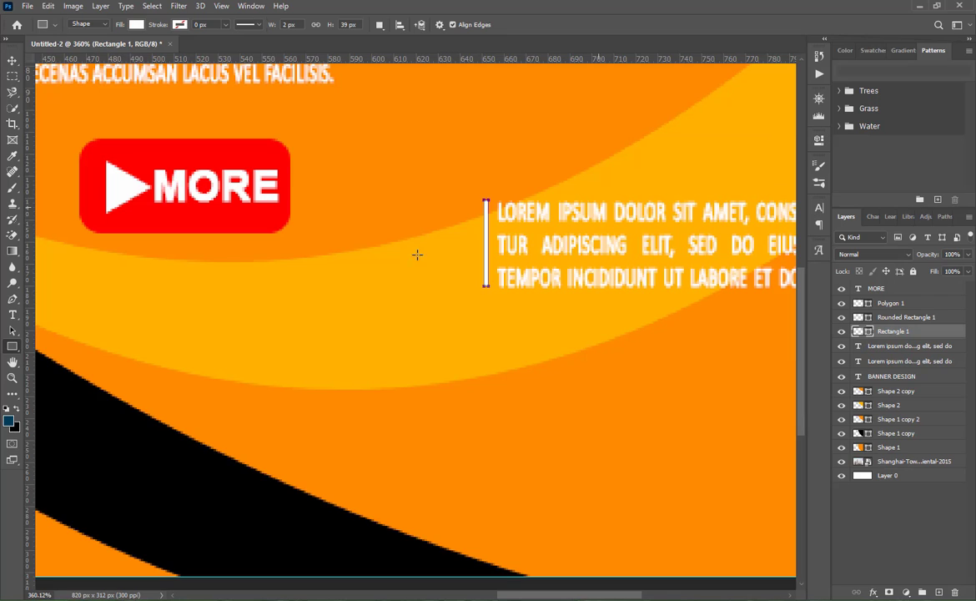
Align the white bar's vertical centre with the right-hand paragraph, and move the bar up close against the text's left edge.
click(13, 62)
click(508, 278)
shift+click(485, 277)
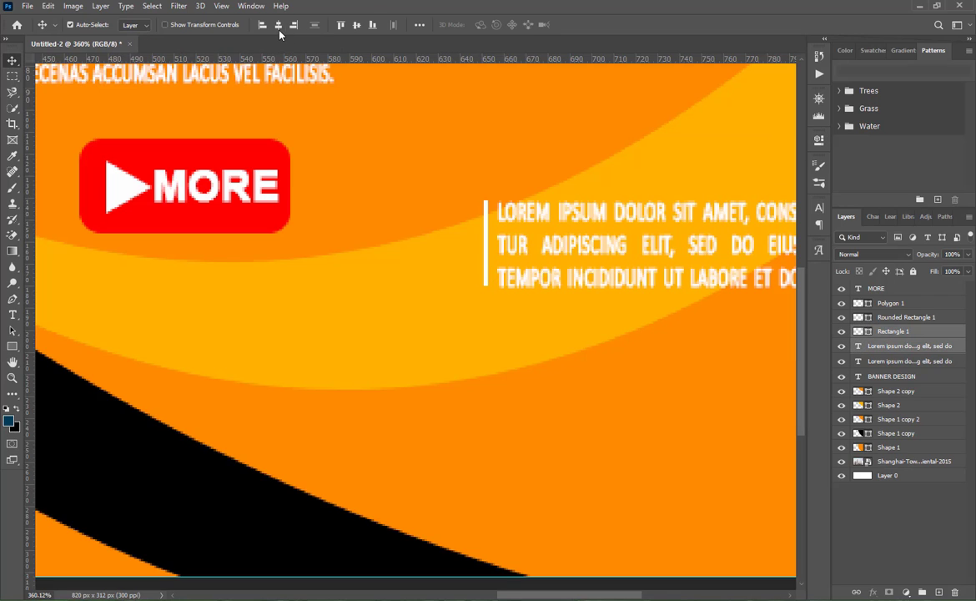
click(357, 25)
click(699, 407)
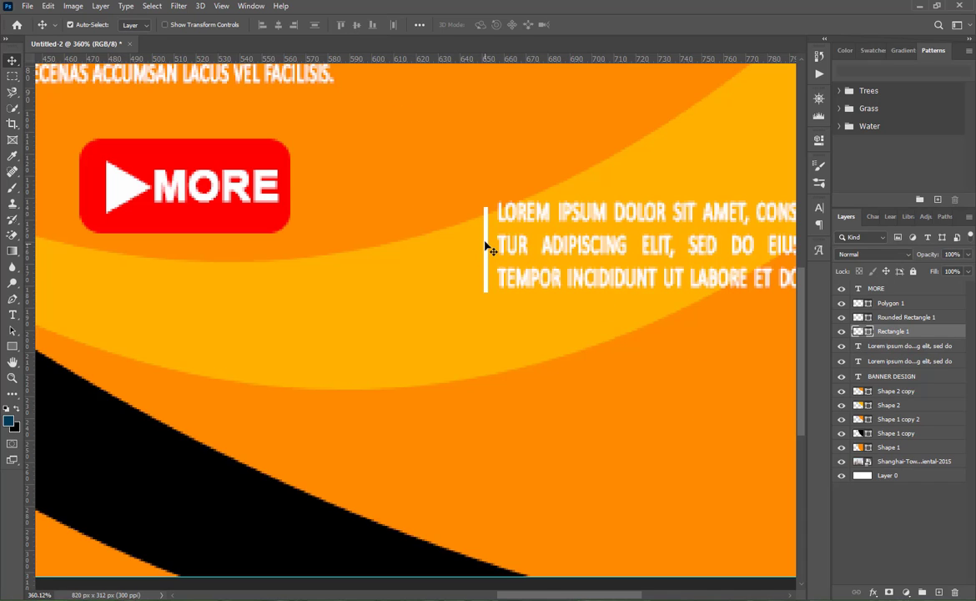
mouse_move(485, 247)
mouse_down()
mouse_move(500, 218)
mouse_move(491, 242)
mouse_move(500, 247)
mouse_up()
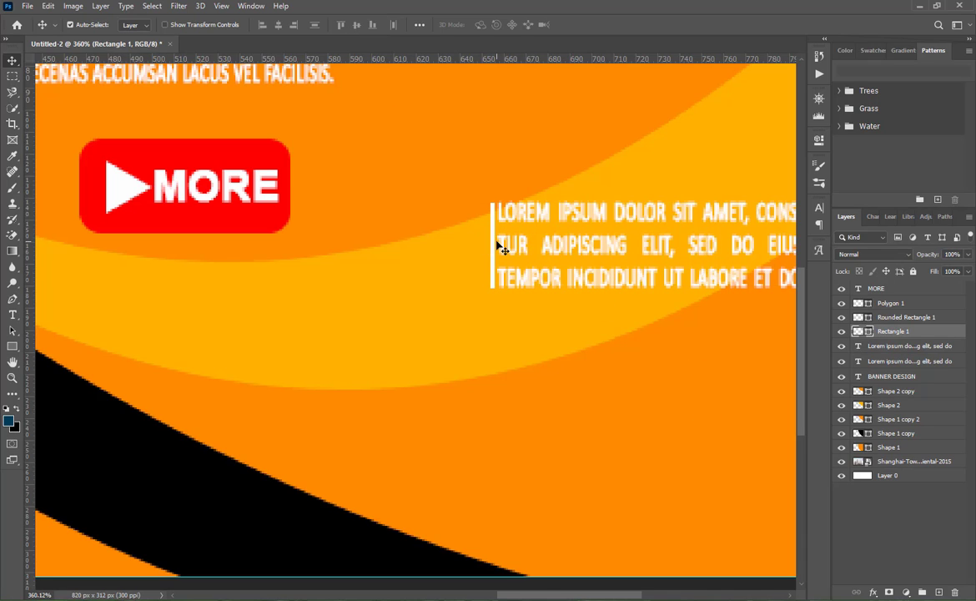
Move the white bar and the right-hand paragraph slightly down together, and deselect them.
shift+click(540, 284)
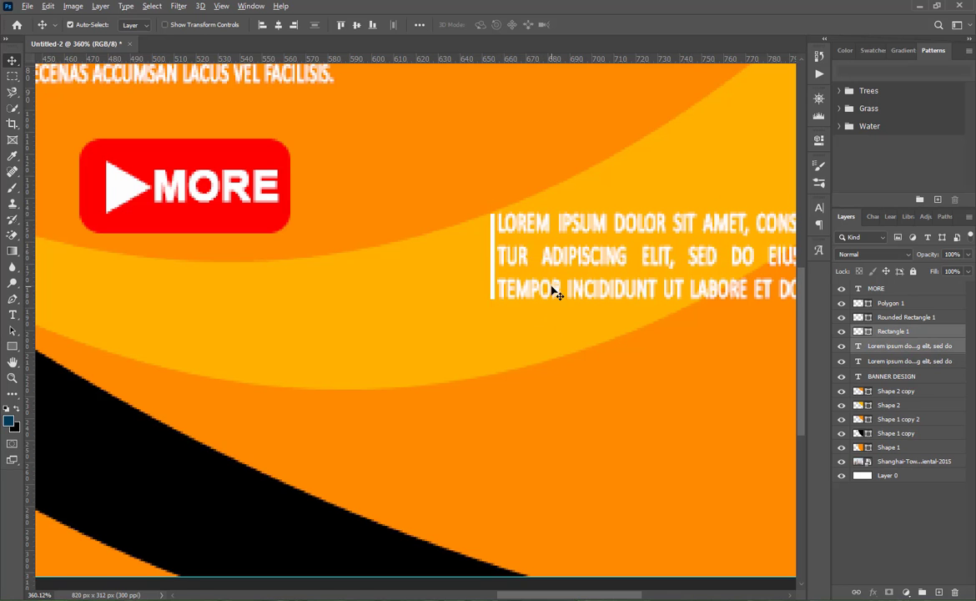
key(ctrl+0)
click(570, 566)
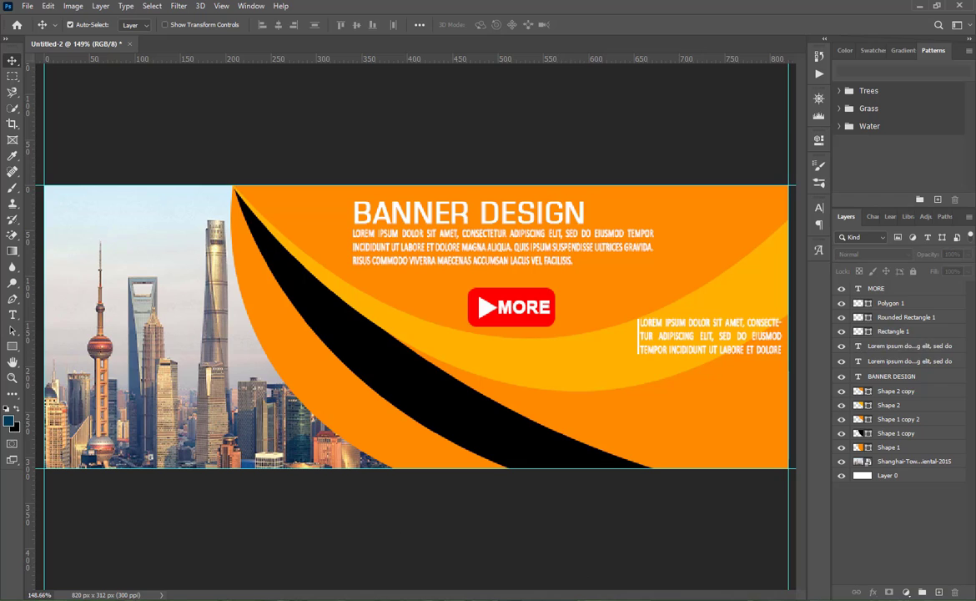
Place the Social media icon image from the Social Media Icons PNG folder, scaled down just left of the right-hand paragraph's white bar.
key(alt+Tab)
double_click(555, 125)
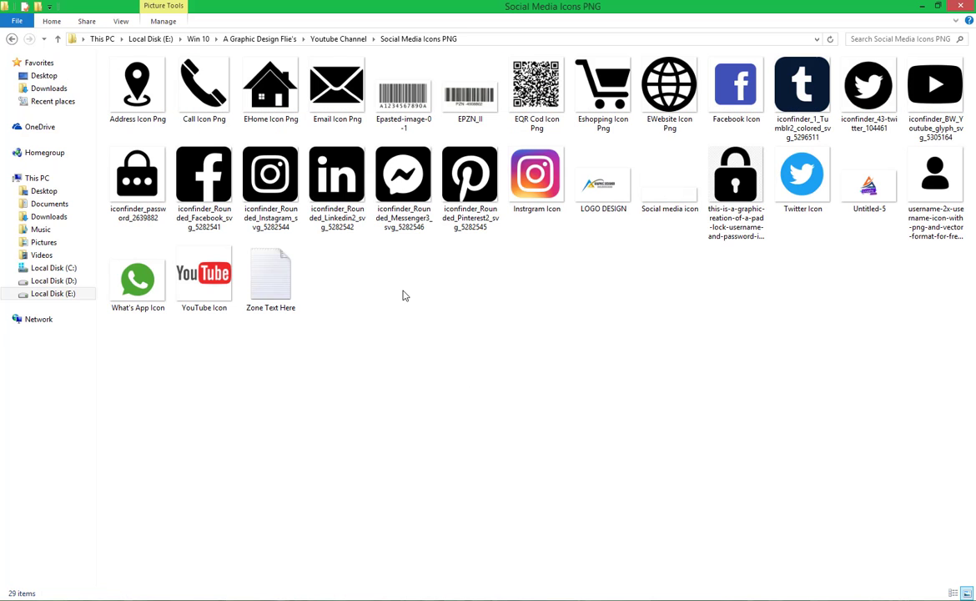
drag(670, 177, 534, 390)
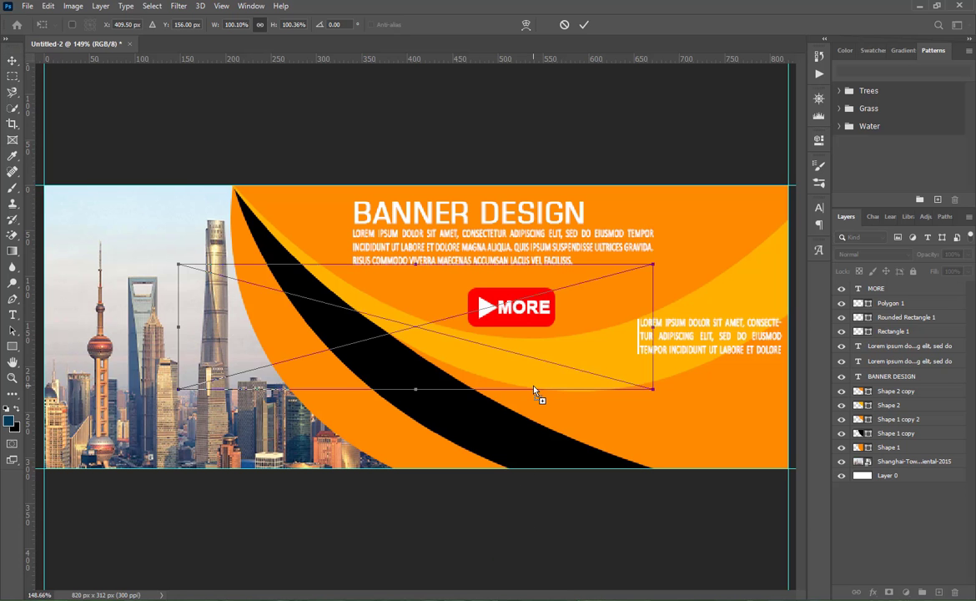
drag(653, 264, 574, 344)
key(Return)
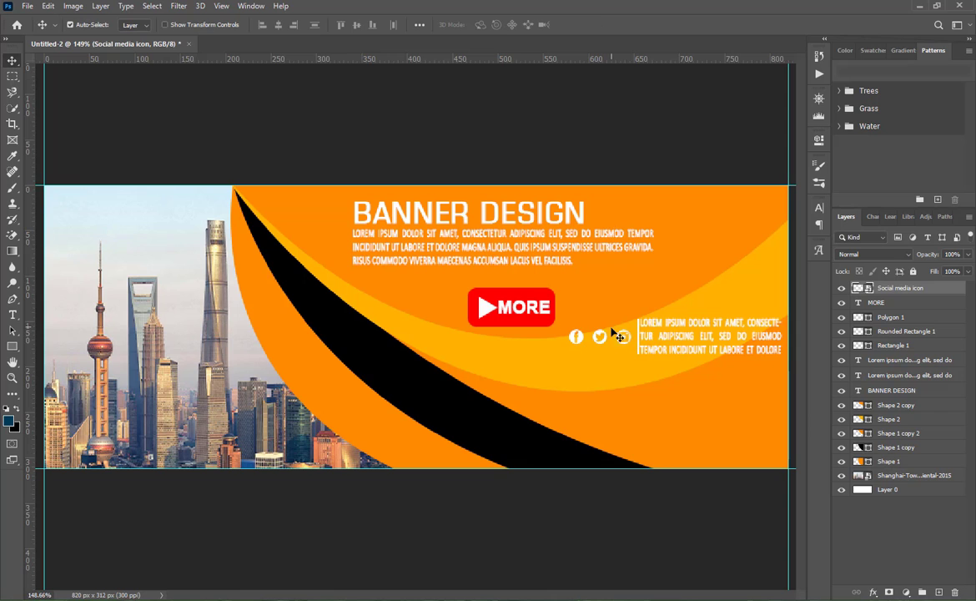
Give the social media icons a black Color Overlay and a 2 px white outside Stroke, leaving Drop Shadow off.
right_click(865, 288)
click(734, 84)
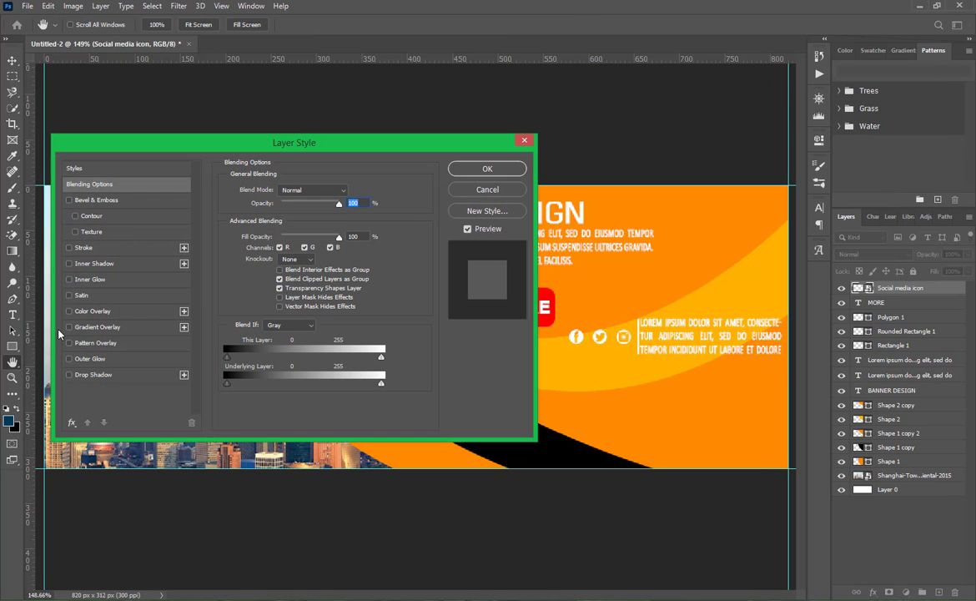
click(71, 312)
click(89, 376)
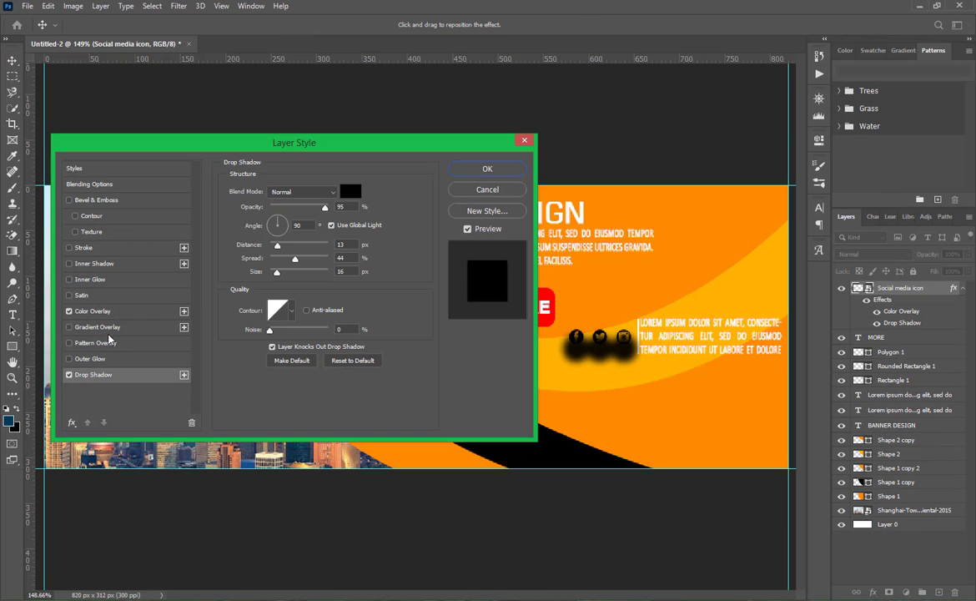
click(69, 375)
click(70, 248)
click(109, 247)
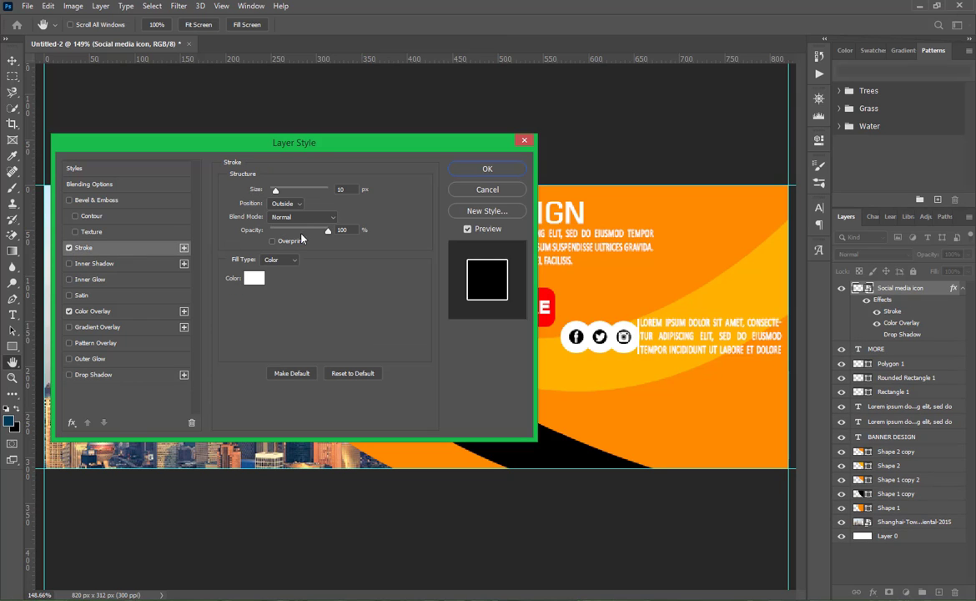
drag(271, 190, 271, 193)
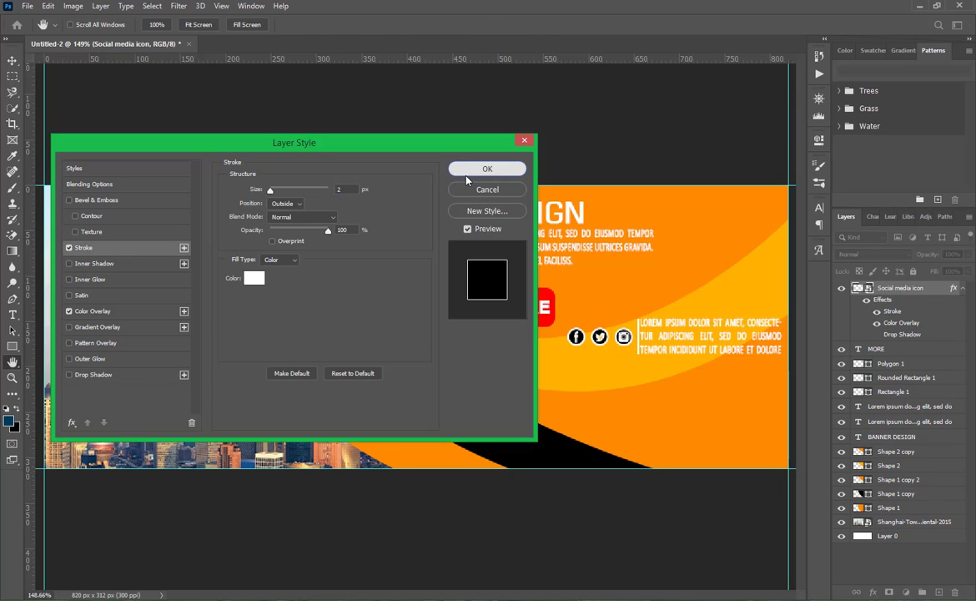
click(486, 168)
Group the orange and black curved shapes, the skyline photo and the white background layer.
click(908, 493)
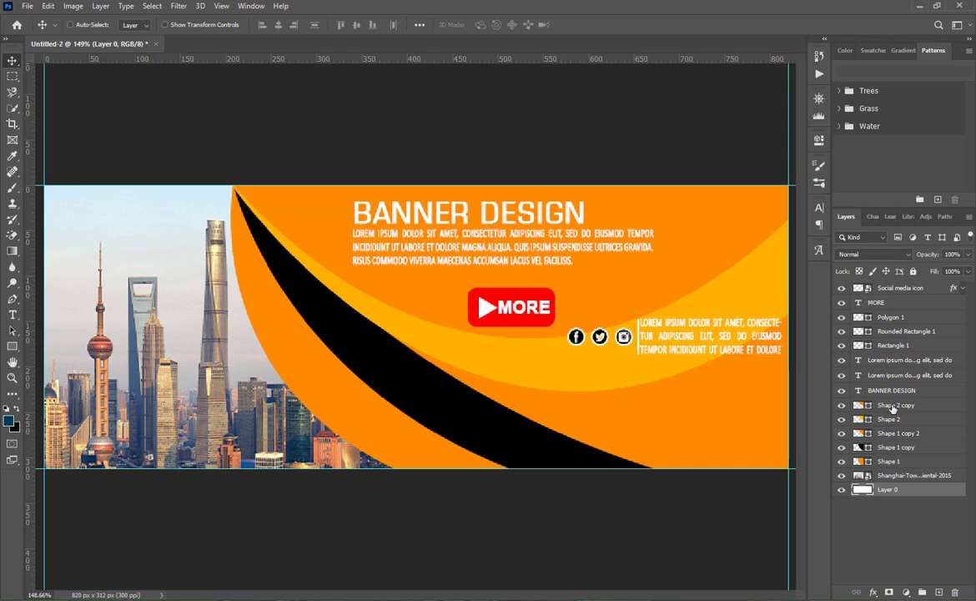
ctrl+click(892, 407)
click(892, 405)
shift+click(890, 491)
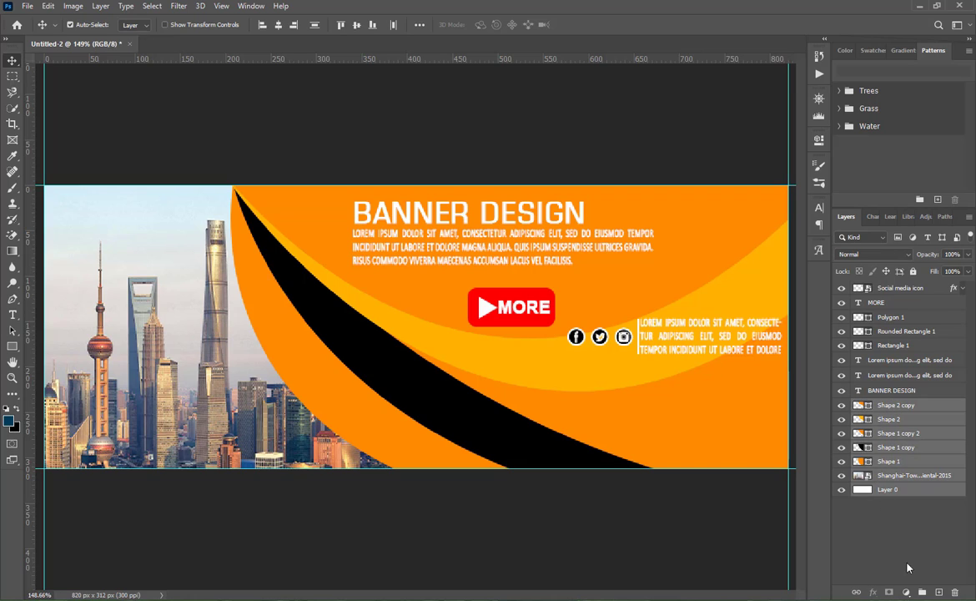
click(922, 591)
Group the heading, paragraphs, white bar and MORE button layers.
click(892, 394)
shift+click(877, 304)
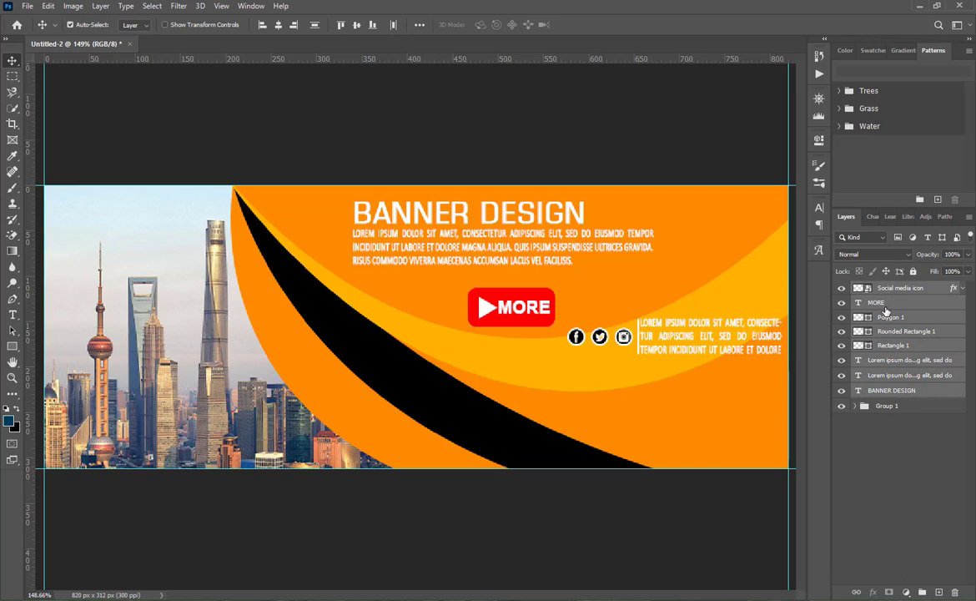
key(ctrl+g)
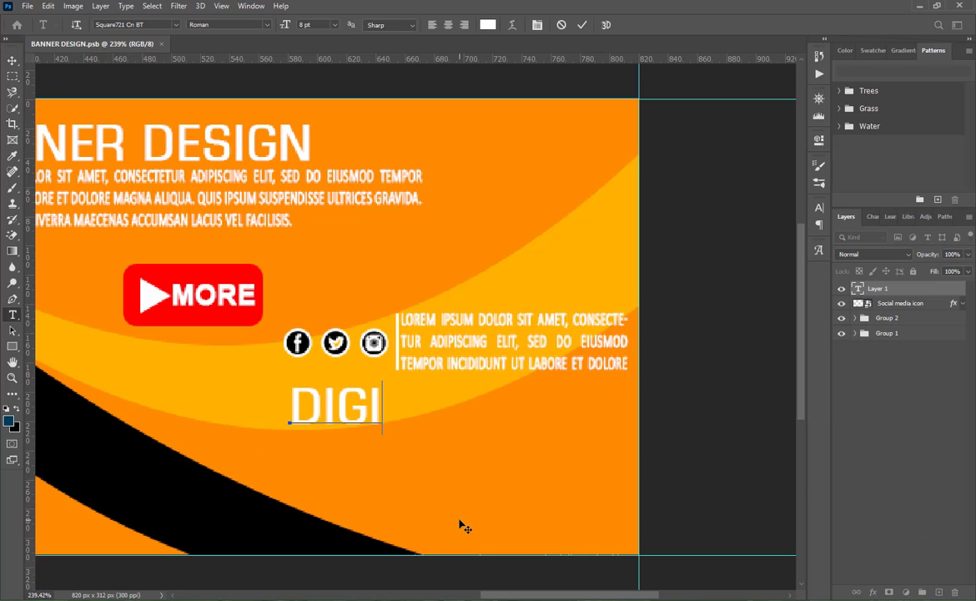
Write DIGITAL APP below the social media icons in 8 pt Square721 Cn BT and colour the text black.
text(TAL APP)
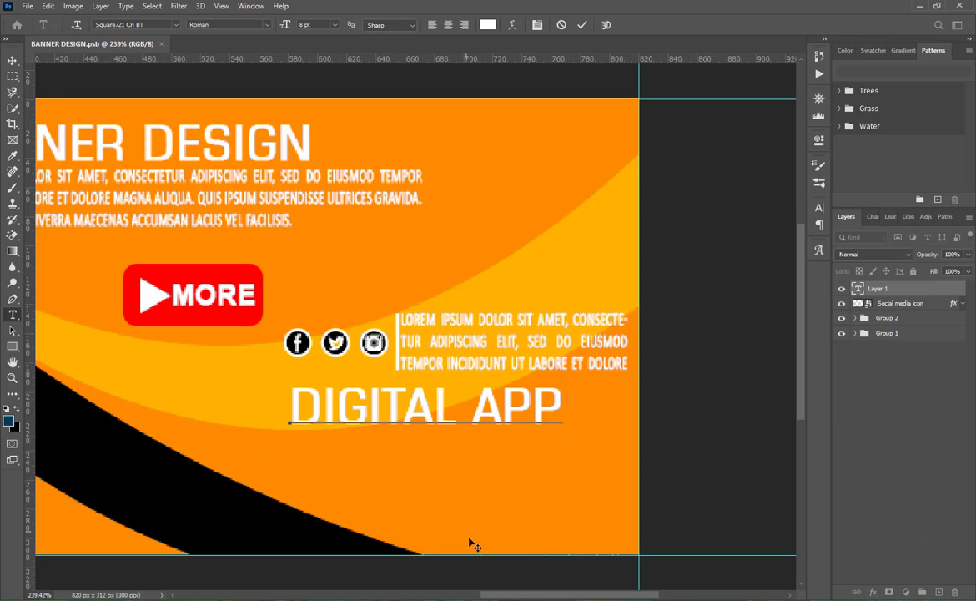
click(582, 28)
triple_click(422, 408)
click(489, 27)
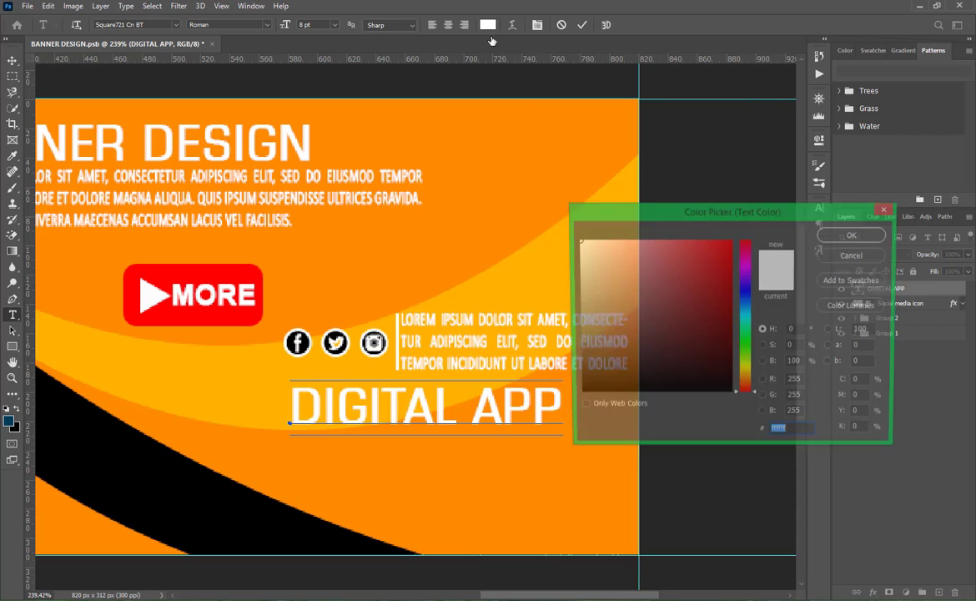
drag(594, 377, 568, 415)
key(Return)
click(581, 25)
Scale the DIGITAL APP text down to 3.47 pt.
scroll(543, 387, down, 4)
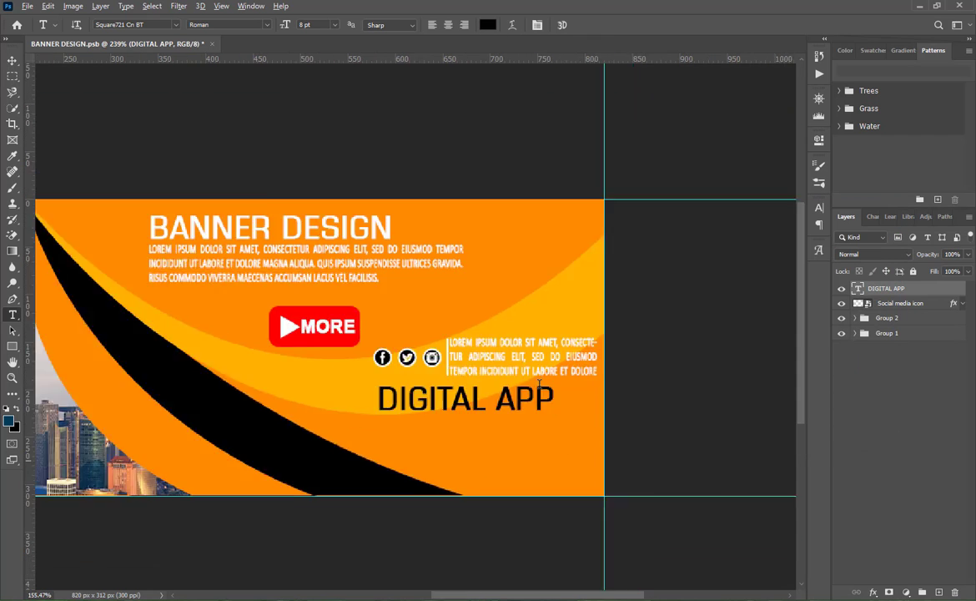
key(ctrl+t)
drag(700, 356, 552, 375)
key(Return)
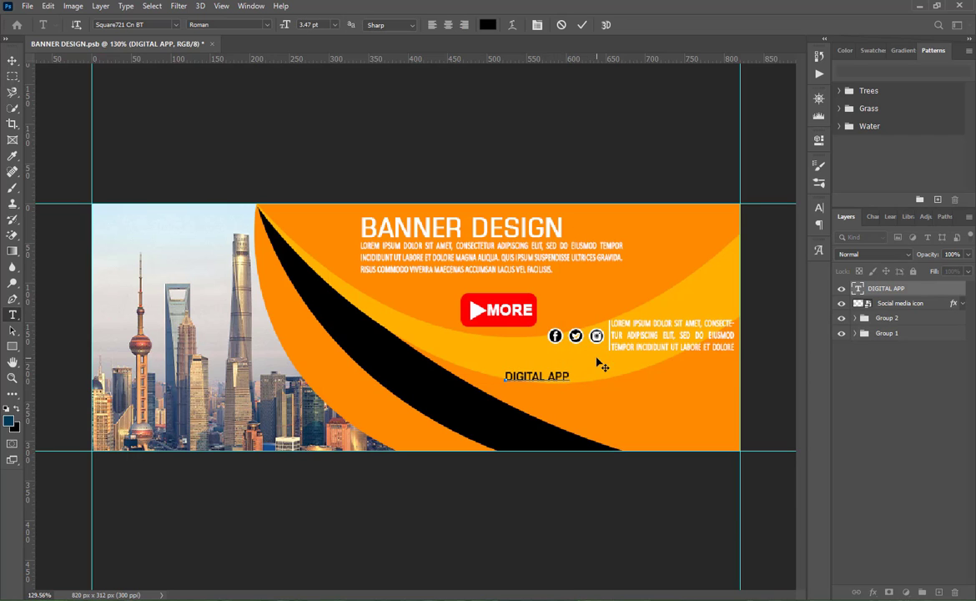
Try the Calibri font on the DIGITAL APP text, and switch it back to Square721 Cn BT.
triple_click(586, 373)
click(818, 208)
click(744, 226)
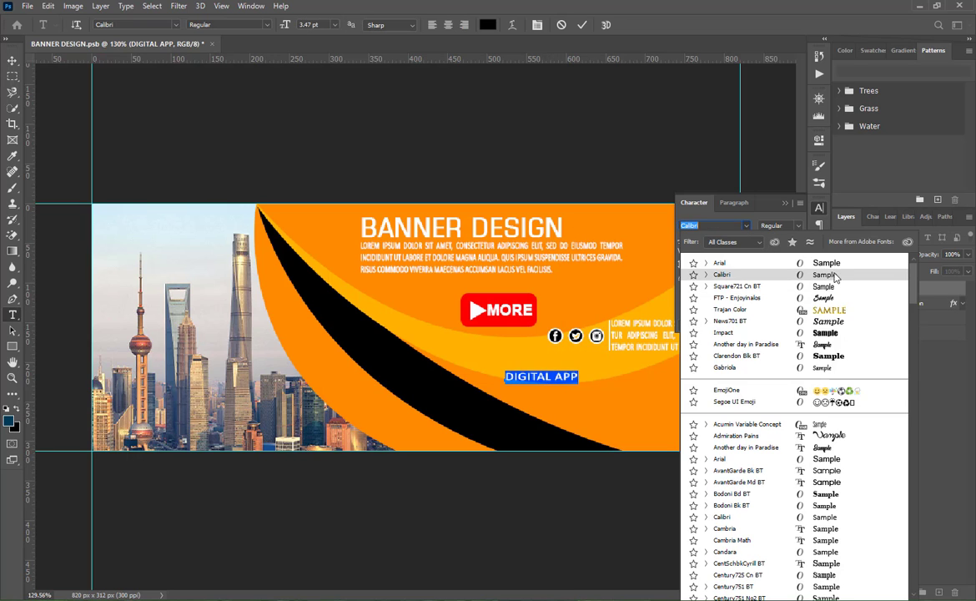
click(836, 273)
click(747, 226)
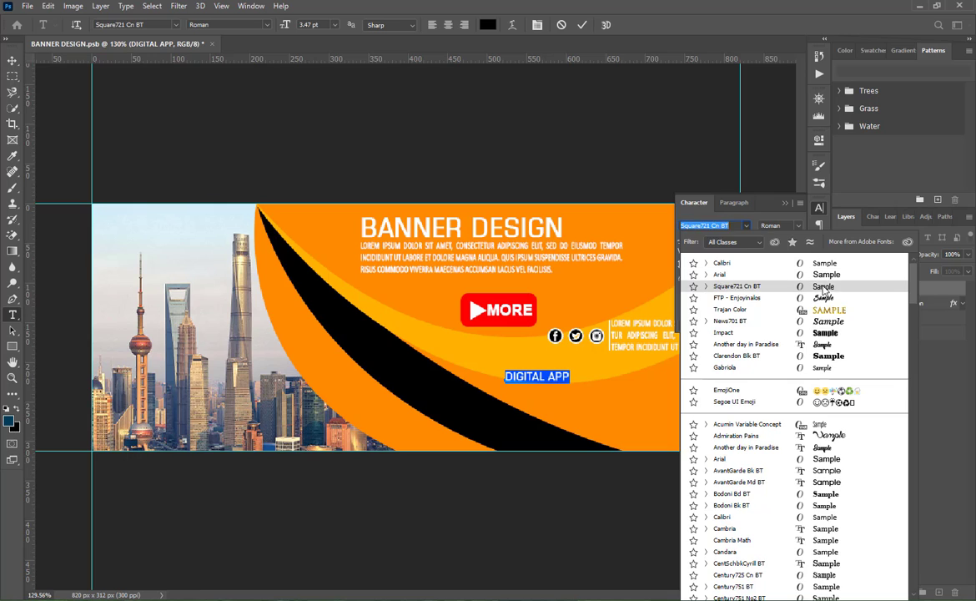
click(824, 288)
Set the DIGITAL APP text to 11 pt, and try its Bold style before returning to Roman.
click(732, 241)
click(722, 288)
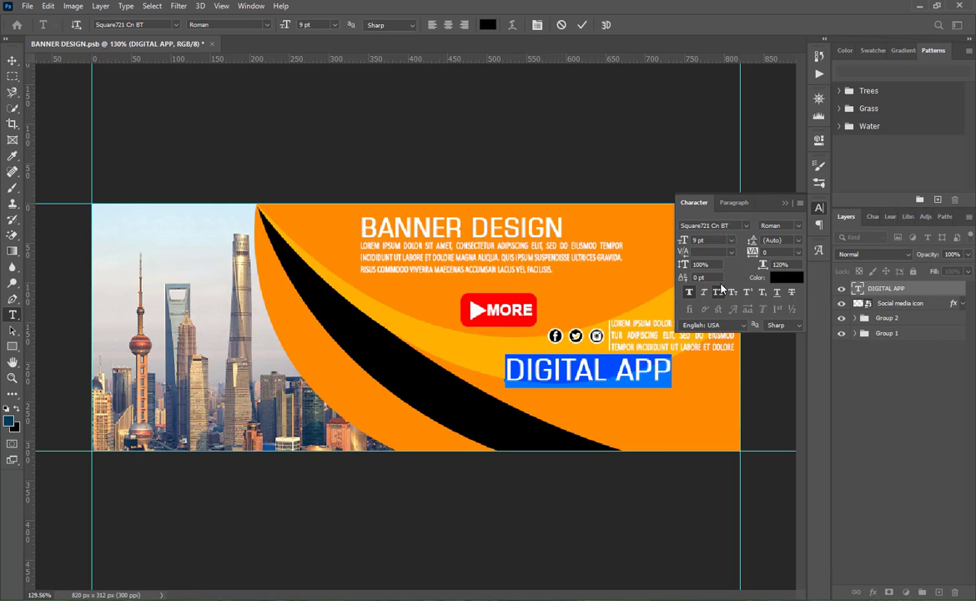
click(731, 242)
click(722, 308)
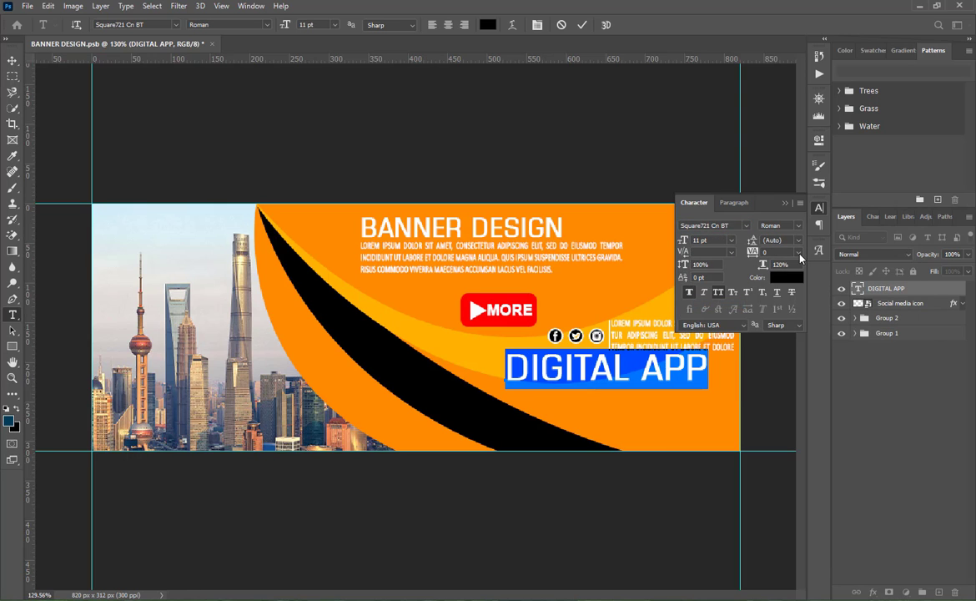
click(799, 228)
click(797, 248)
click(798, 226)
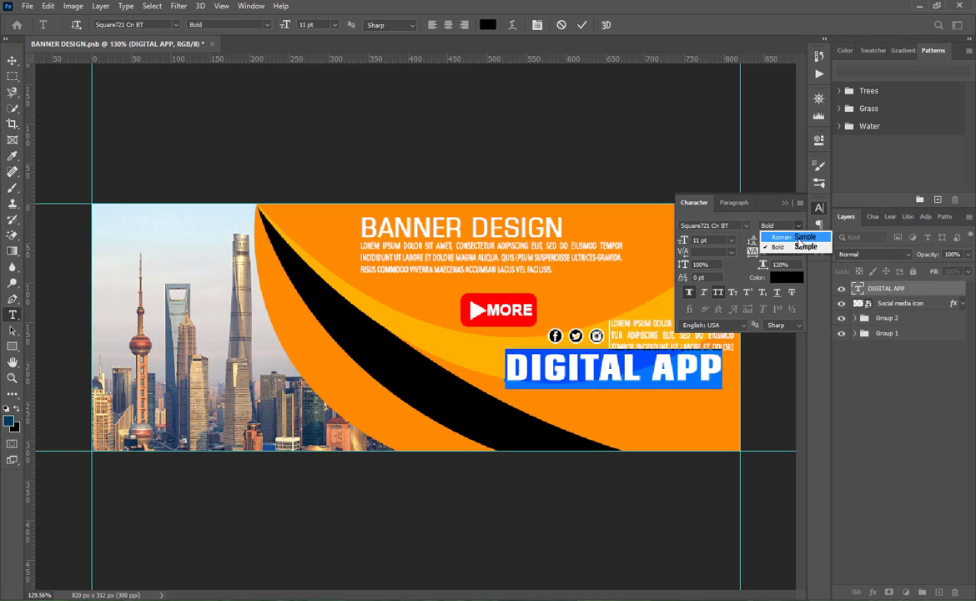
click(797, 237)
Commit the DIGITAL APP text and scale it down again with Free Transform.
click(583, 25)
key(ctrl+t)
drag(708, 385, 560, 382)
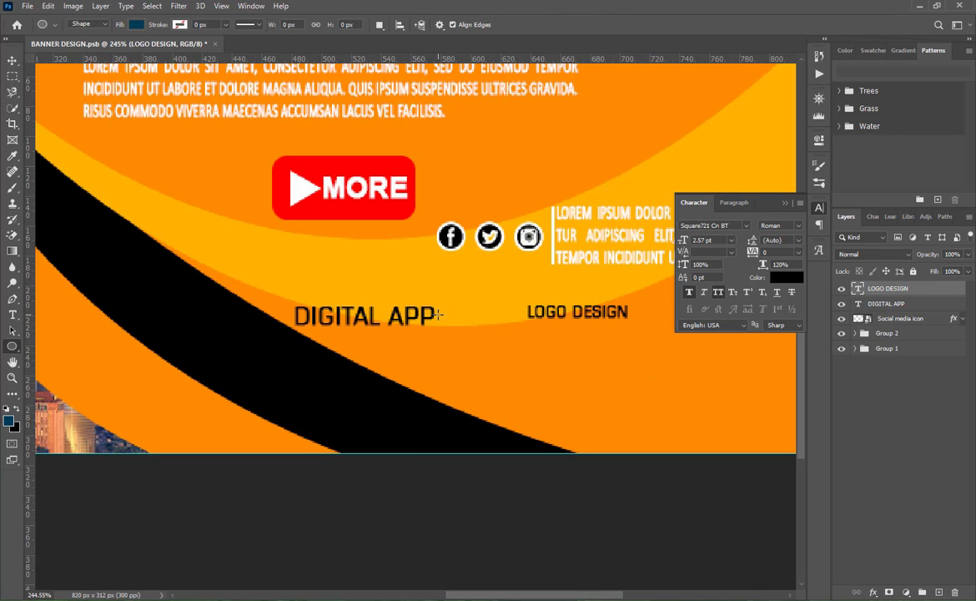
Draw an 11 by 11 px circle just right of DIGITAL APP and fill it with white.
drag(437, 315, 454, 330)
click(647, 233)
click(675, 295)
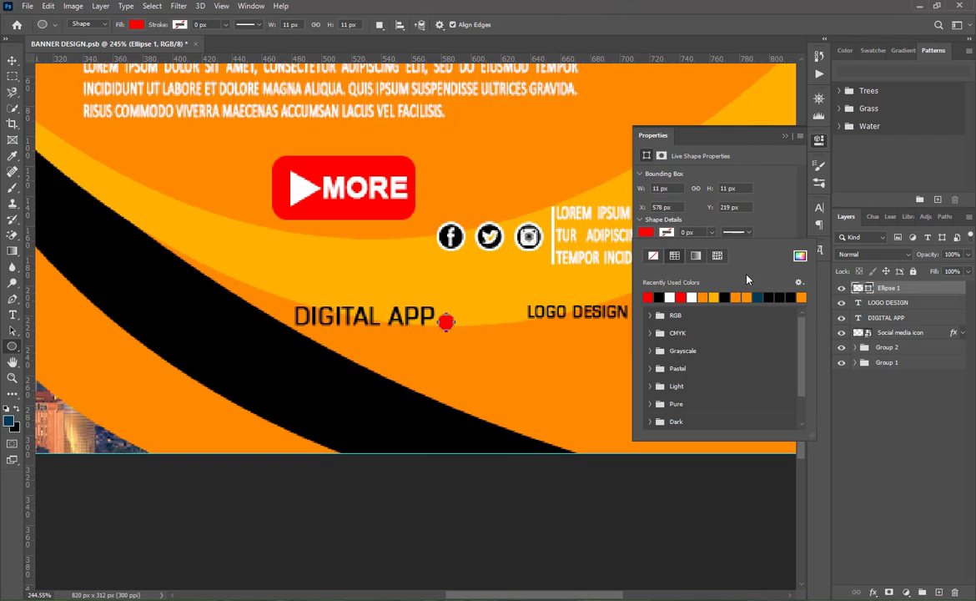
click(500, 245)
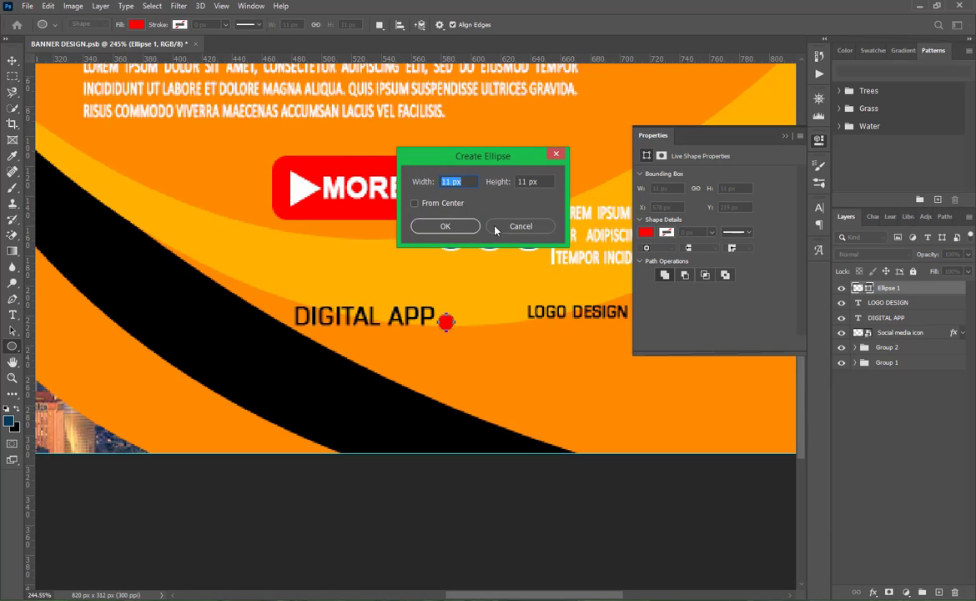
click(502, 227)
click(647, 233)
click(671, 297)
click(784, 136)
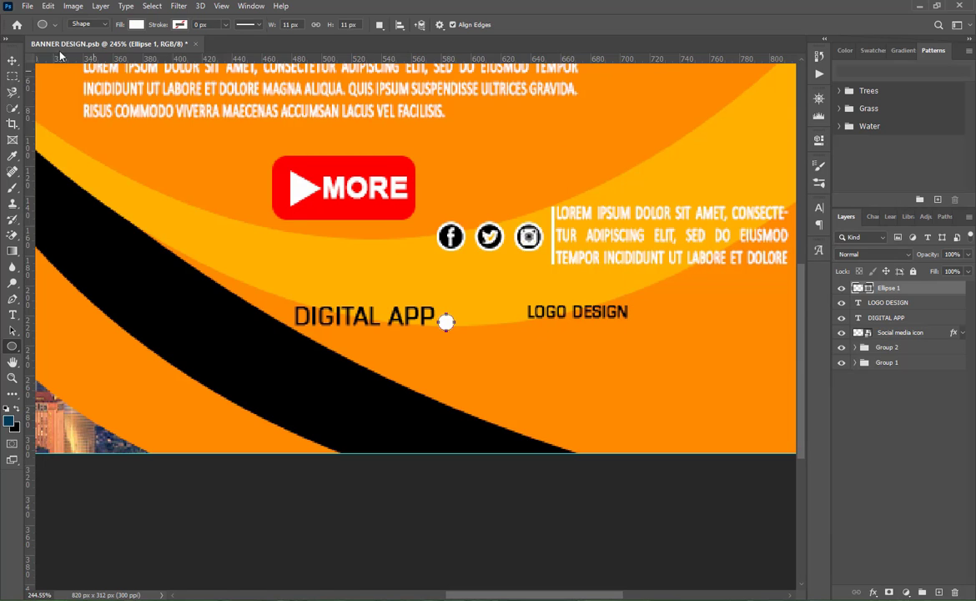
Nudge the white circle up so it sits level with the middle of the DIGITAL APP text.
click(12, 61)
click(432, 322)
drag(444, 325, 443, 319)
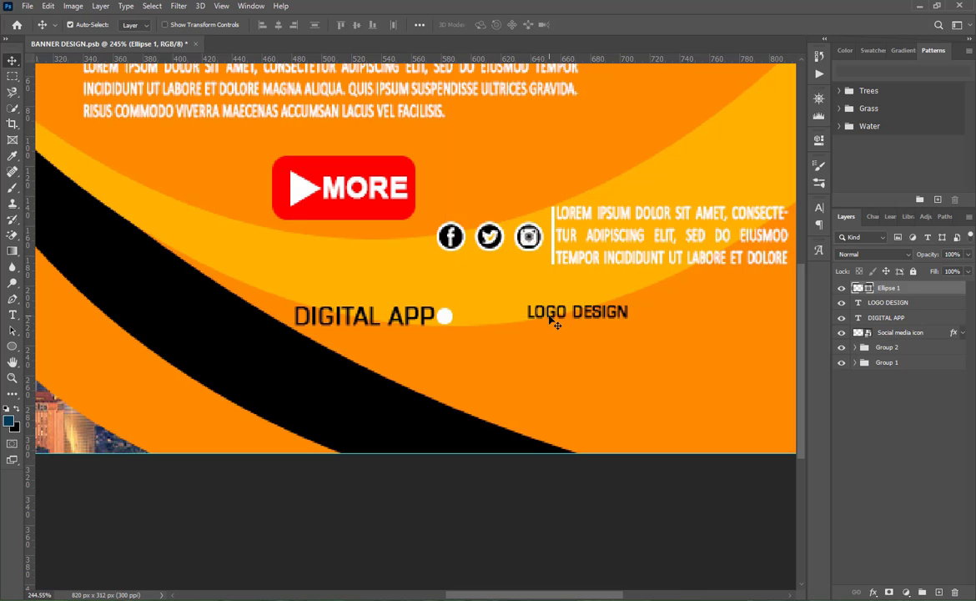
Place LOGO DESIGN right beside the circle, and duplicate it further right with the wording changed to GRAPHIC DESIGN.
drag(594, 318, 654, 322)
double_click(649, 320)
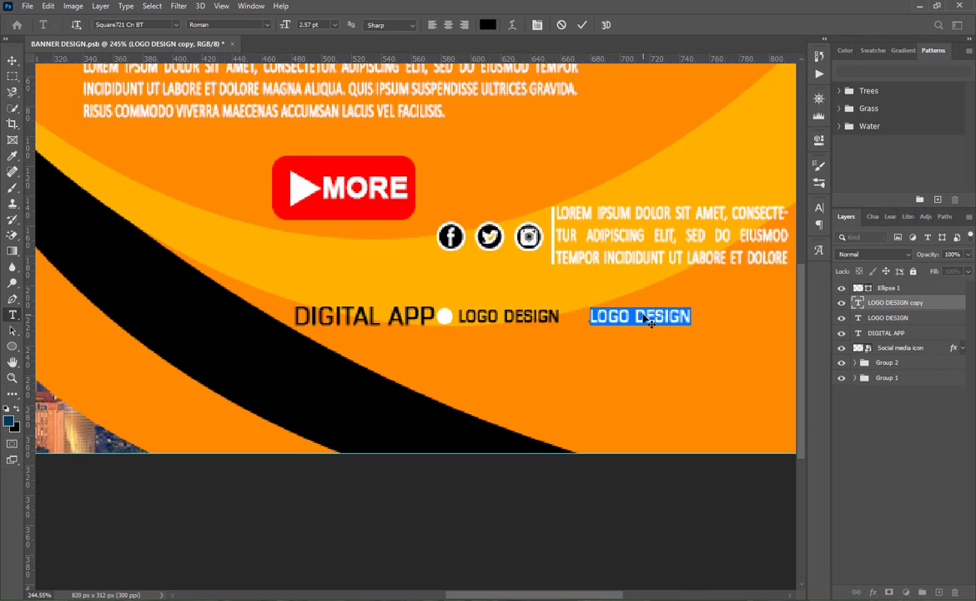
text(GRAPHIC DES)
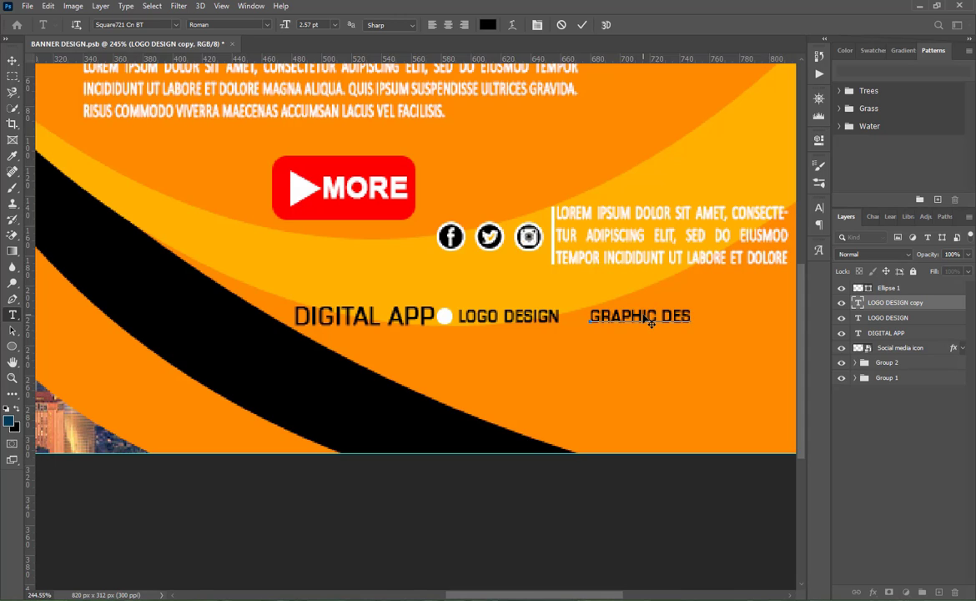
click(579, 26)
Copy the white circle into the gap between LOGO DESIGN and GRAPHIC DESIGN, and shift GRAPHIC DESIGN slightly right.
key(v)
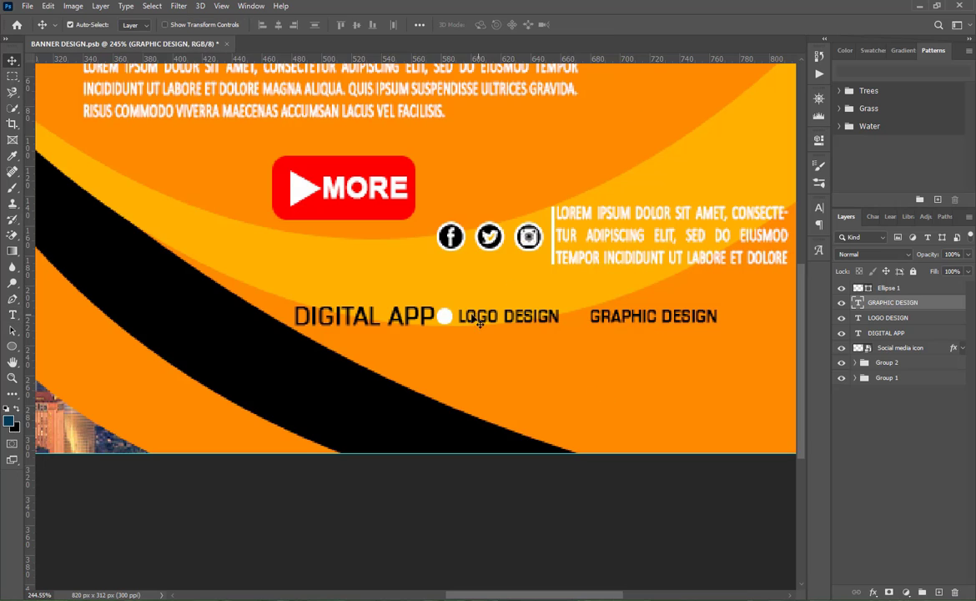
drag(453, 327, 616, 328)
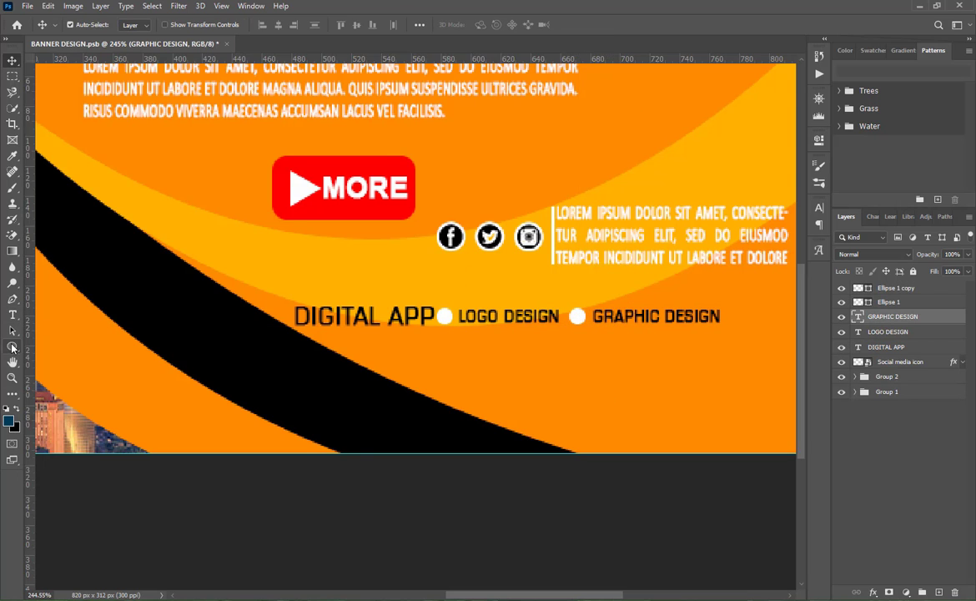
right_click(12, 348)
click(77, 345)
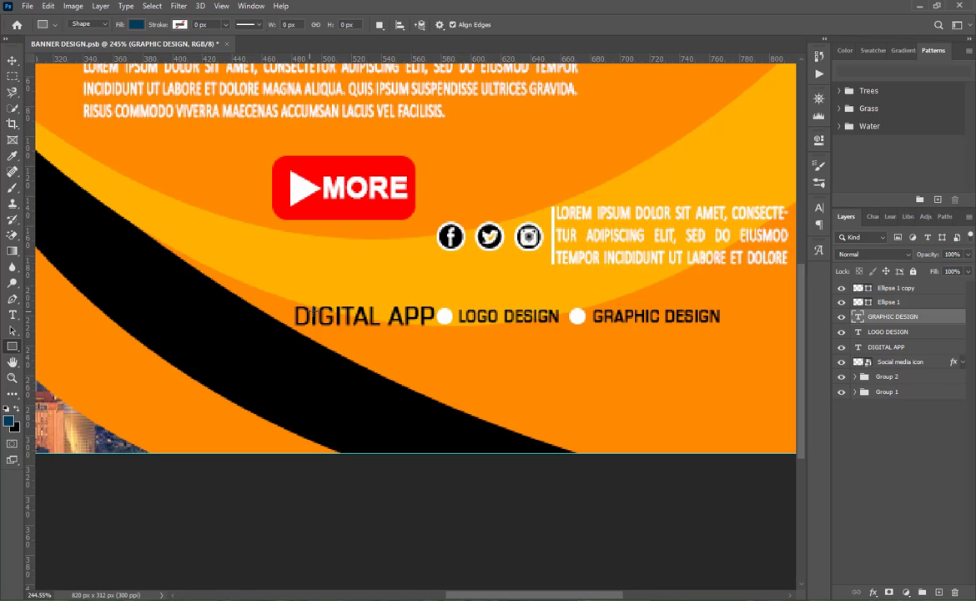
key(v)
Move the three service texts and both circles together right and slightly up, ending flush with the paragraph's right edge, and deselect them.
click(903, 334)
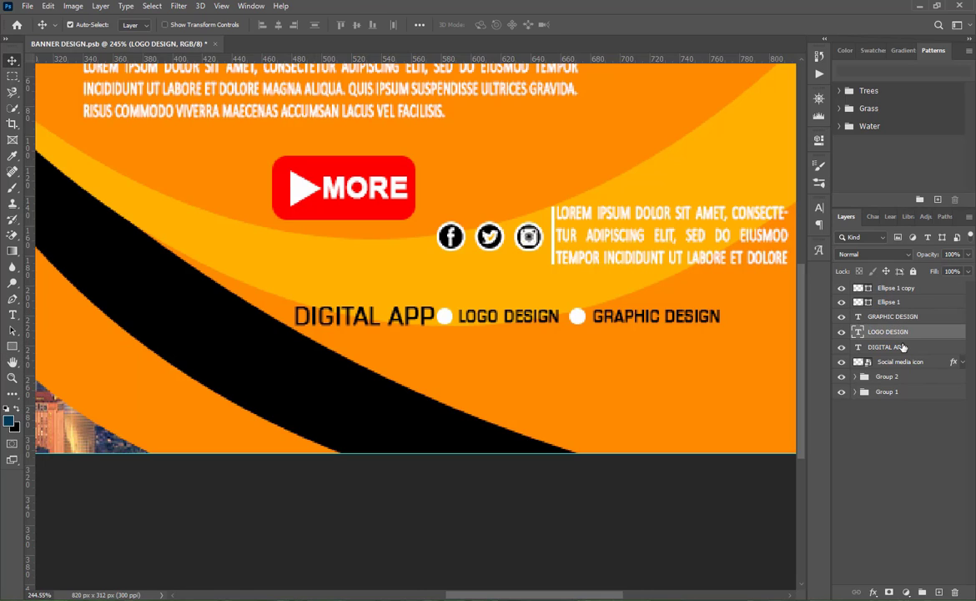
click(903, 347)
ctrl+click(896, 289)
shift+click(901, 337)
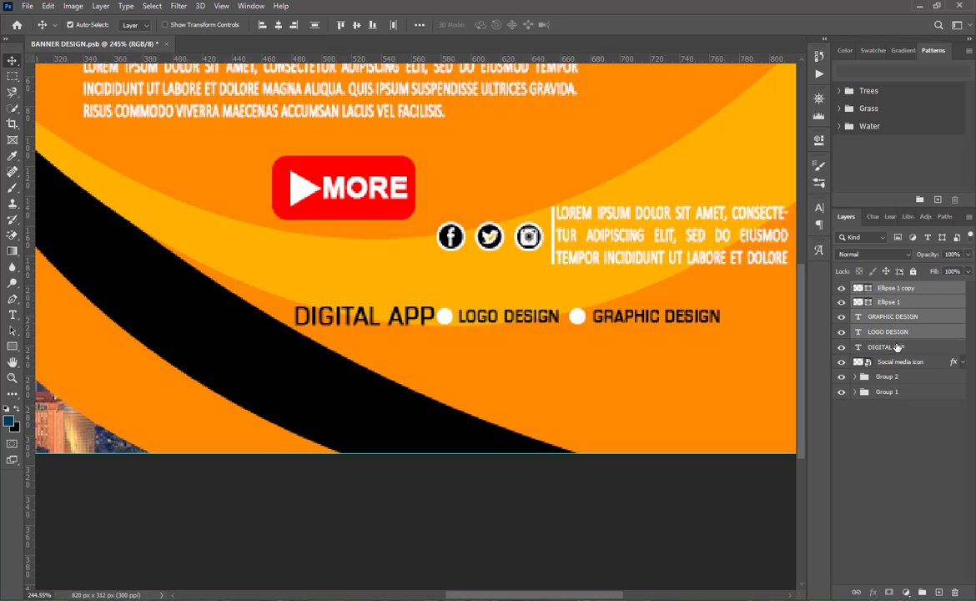
shift+click(878, 352)
drag(577, 319, 645, 316)
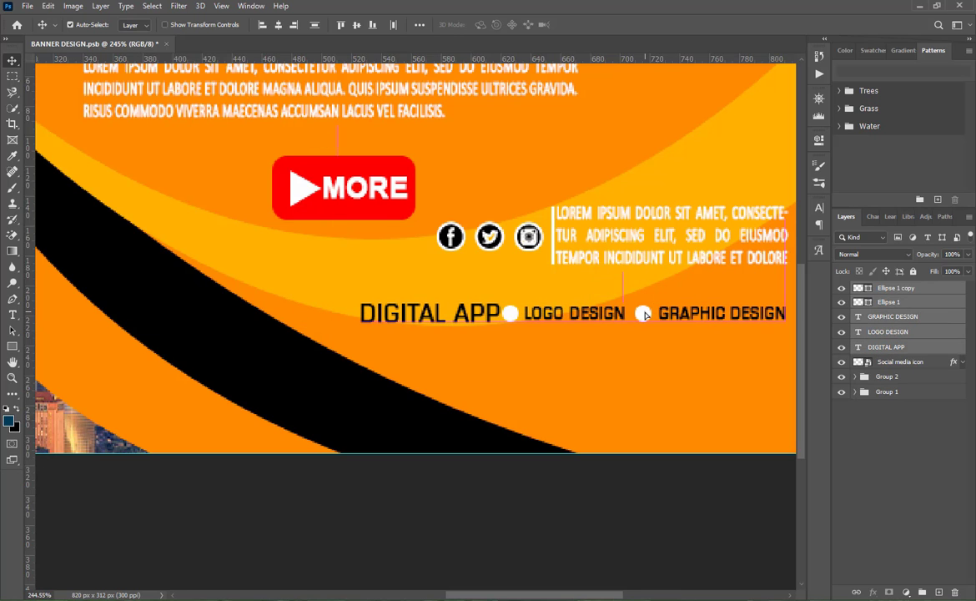
drag(603, 598, 631, 594)
click(914, 440)
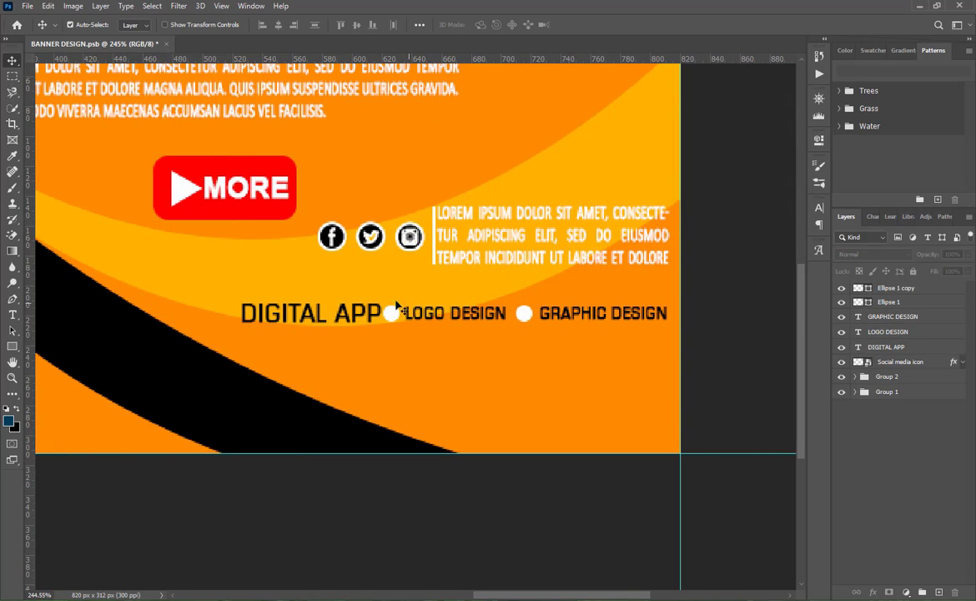
Scale the DIGITAL APP text down to leave a gap before the first white circle, and deselect it.
click(374, 312)
key(ctrl+t)
drag(381, 299, 361, 316)
click(864, 478)
Align the three service texts and both white circles on one horizontal line, with the circles evenly spaced between the texts.
click(890, 347)
shift+click(896, 288)
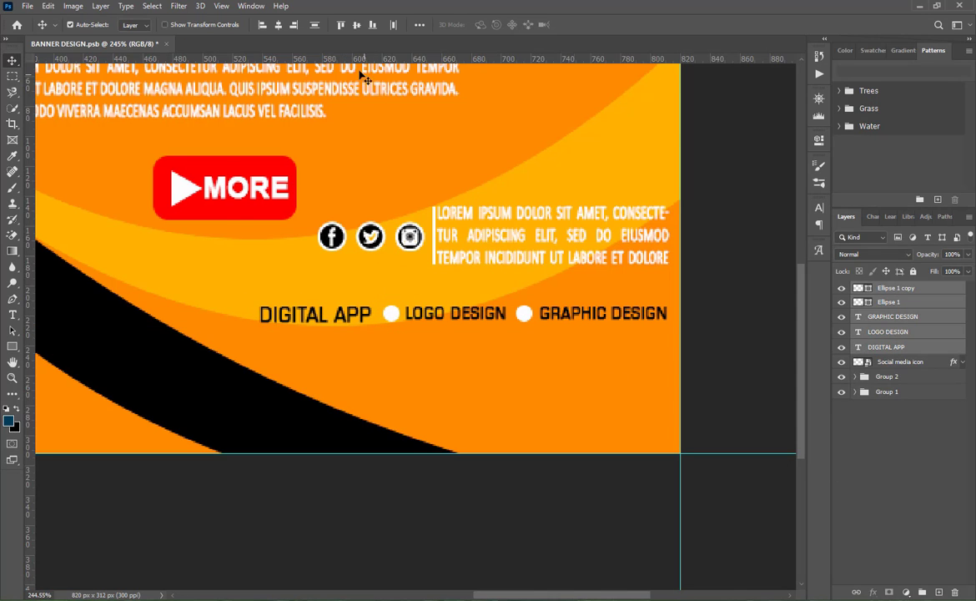
click(320, 26)
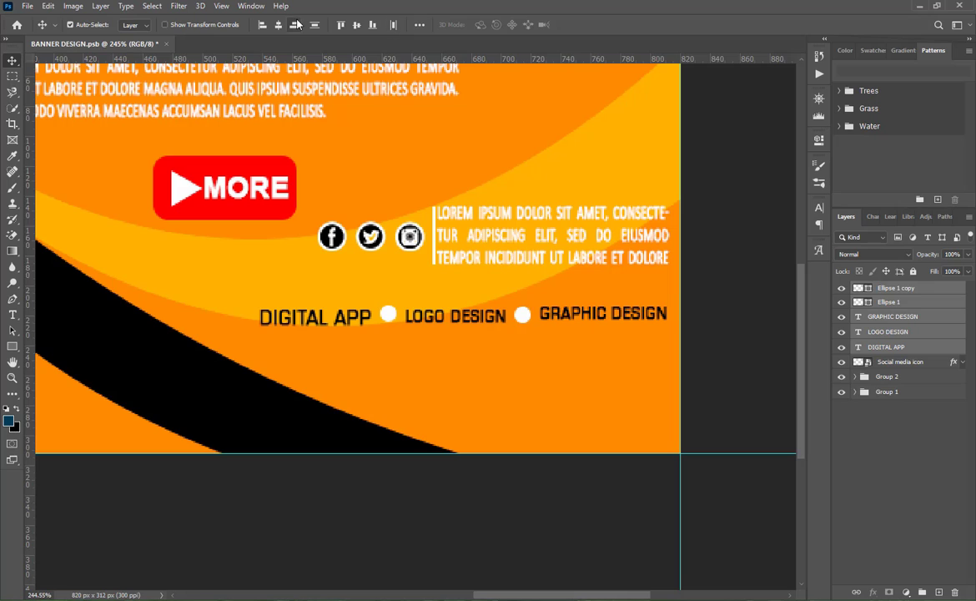
click(279, 25)
key(ctrl+z)
Group the social media icons, the three service texts and both circles together.
click(897, 361)
ctrl+click(899, 289)
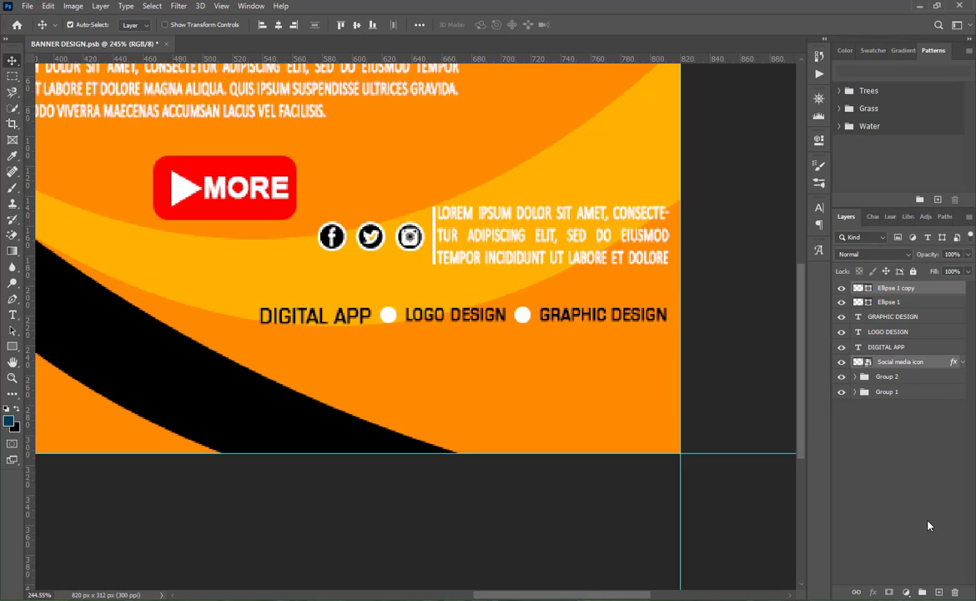
shift+click(903, 370)
key(ctrl+g)
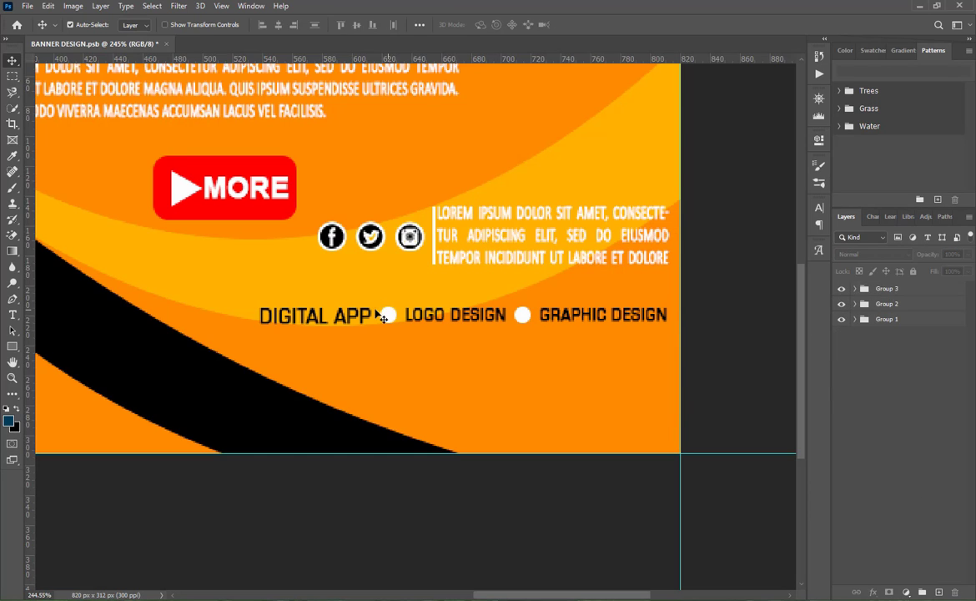
Underline the service text row with a white rectangle of 273 by 2 px, and move it into the service row's group.
click(12, 346)
drag(261, 325, 668, 327)
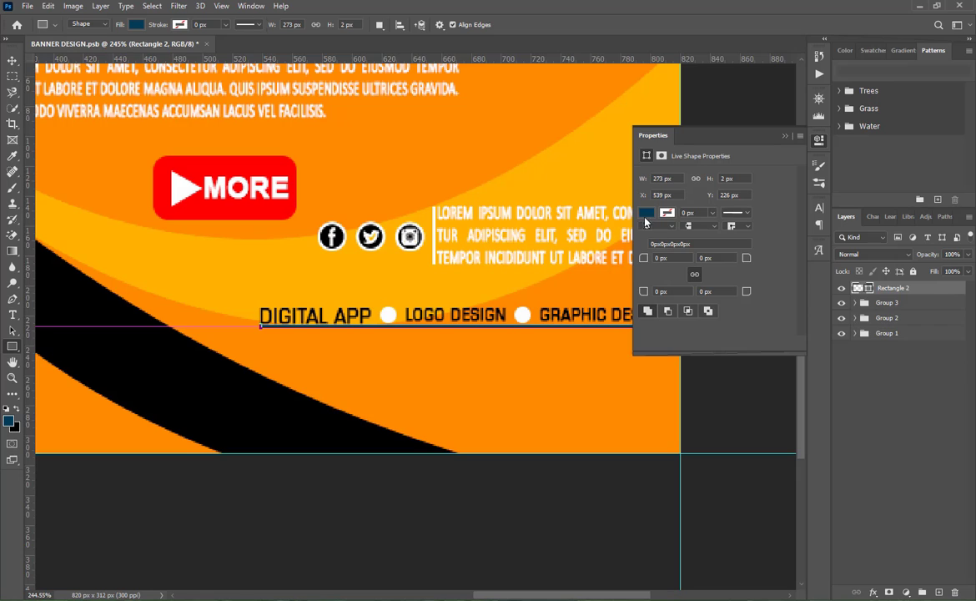
click(646, 215)
click(649, 277)
click(784, 137)
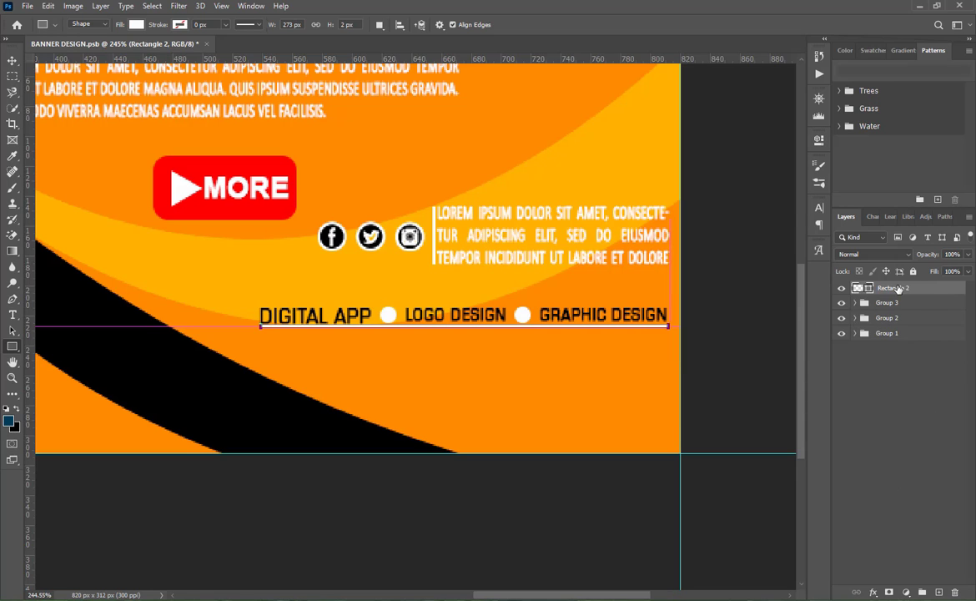
drag(900, 289, 898, 303)
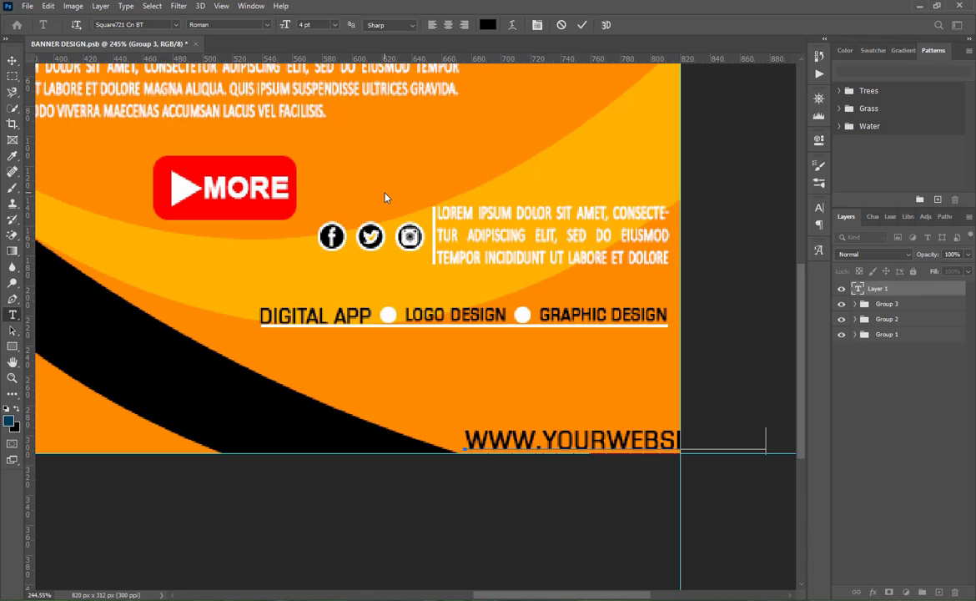
click(582, 28)
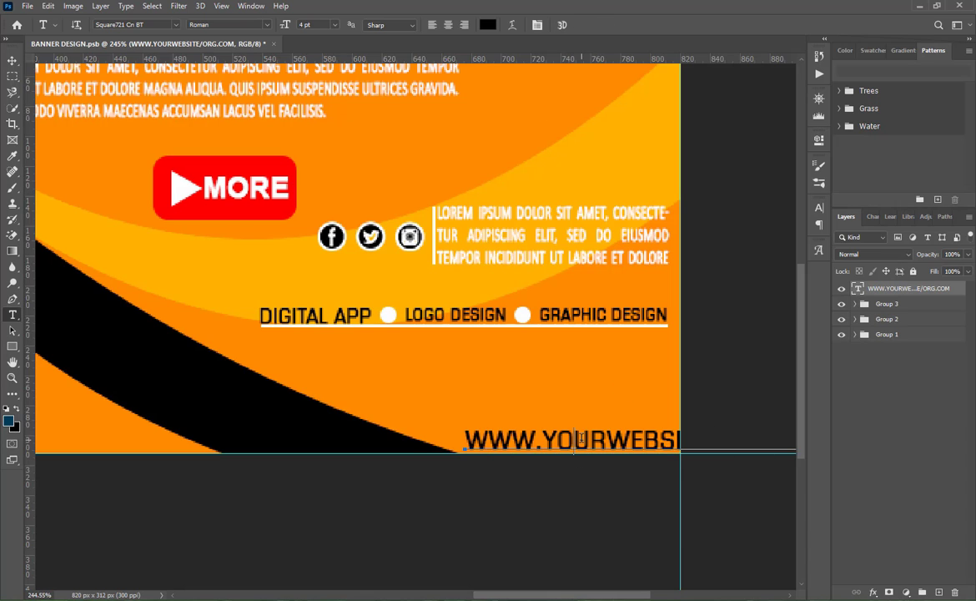
triple_click(582, 439)
click(488, 25)
drag(581, 253, 576, 239)
click(841, 234)
click(583, 25)
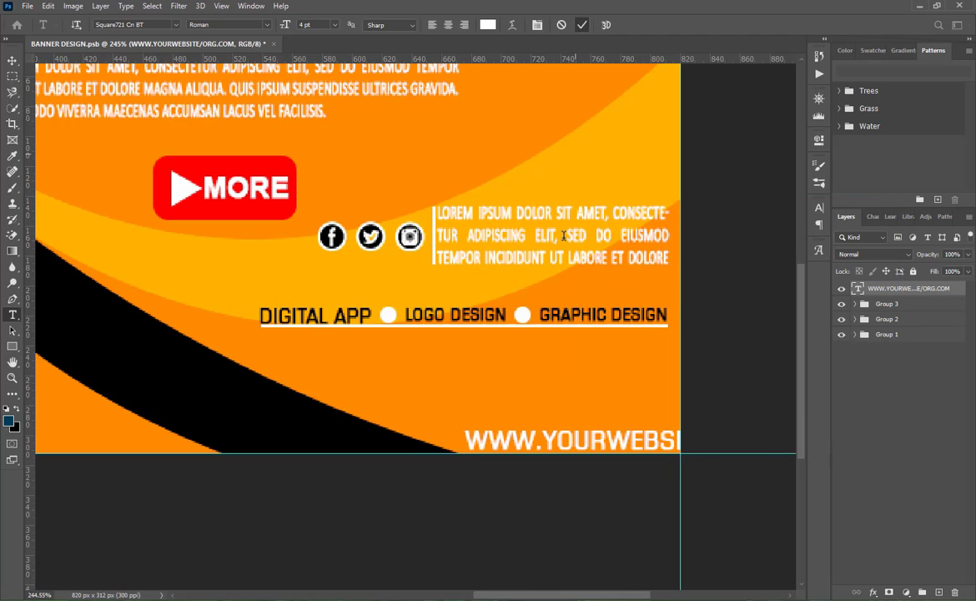
Scale the website text down to about 2.41 pt and fit it fully inside the banner's lower-right corner.
key(ctrl+t)
drag(467, 432, 586, 451)
drag(611, 449, 455, 432)
key(Return)
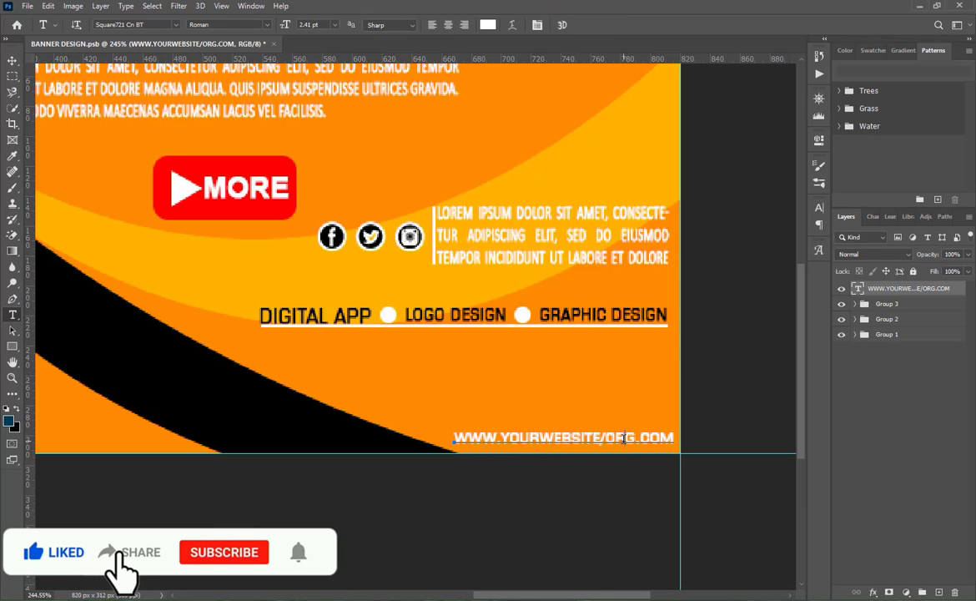
Select the whole website text and open the list of available fonts for it.
triple_click(625, 438)
click(820, 207)
click(747, 227)
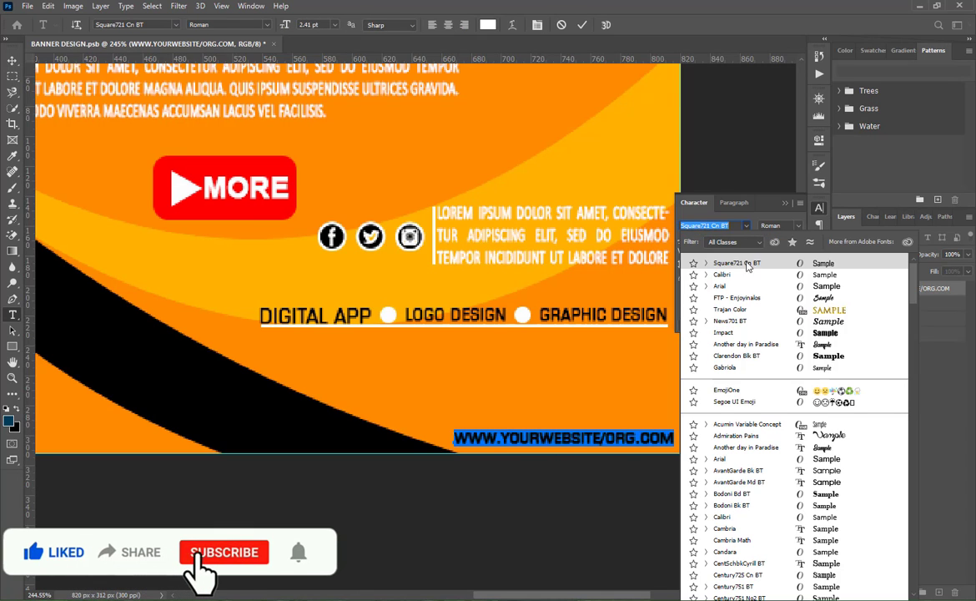